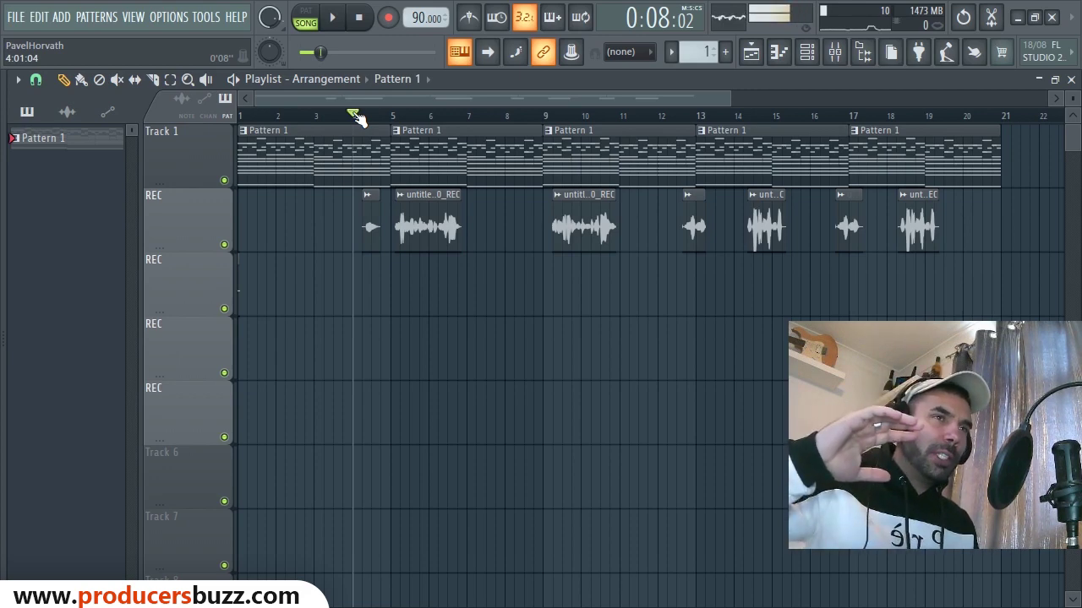
Play the arrangement from bar 4 to hear the processed vocals together with the beat.
drag(732, 99, 698, 99)
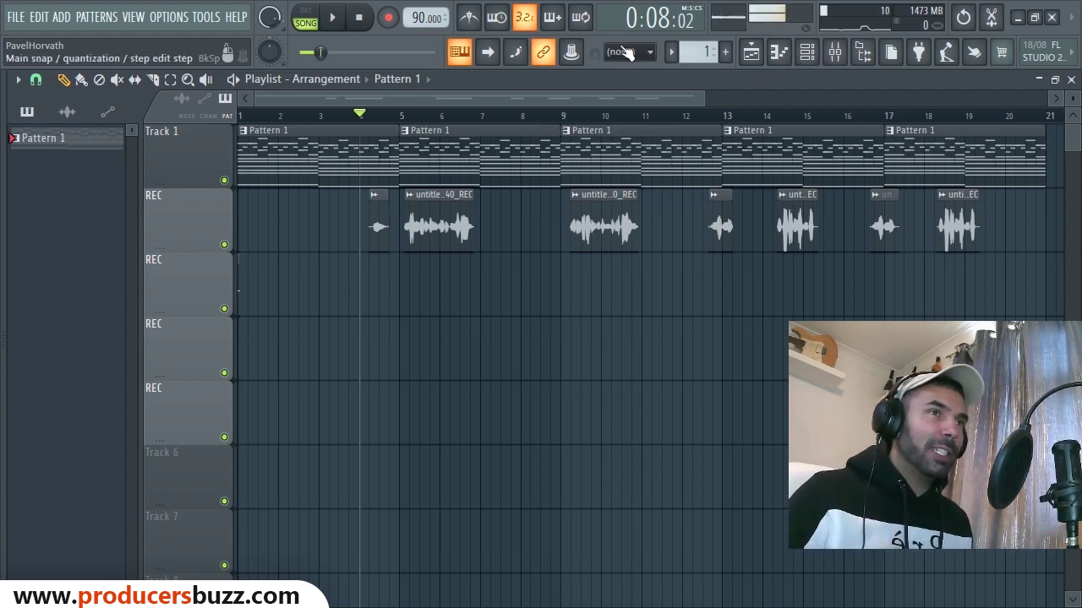
key(space)
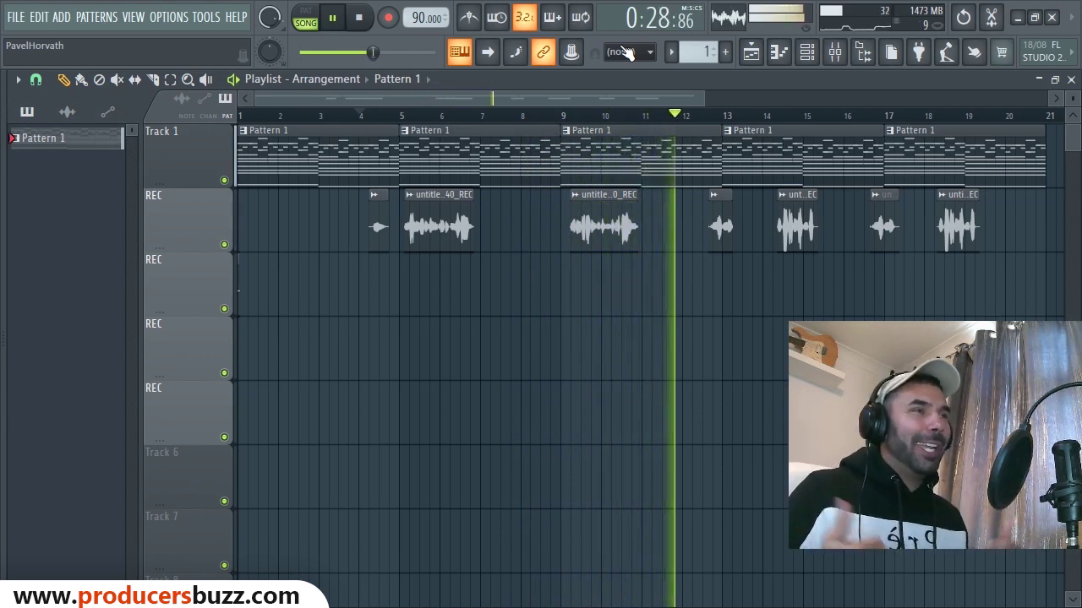
key(space)
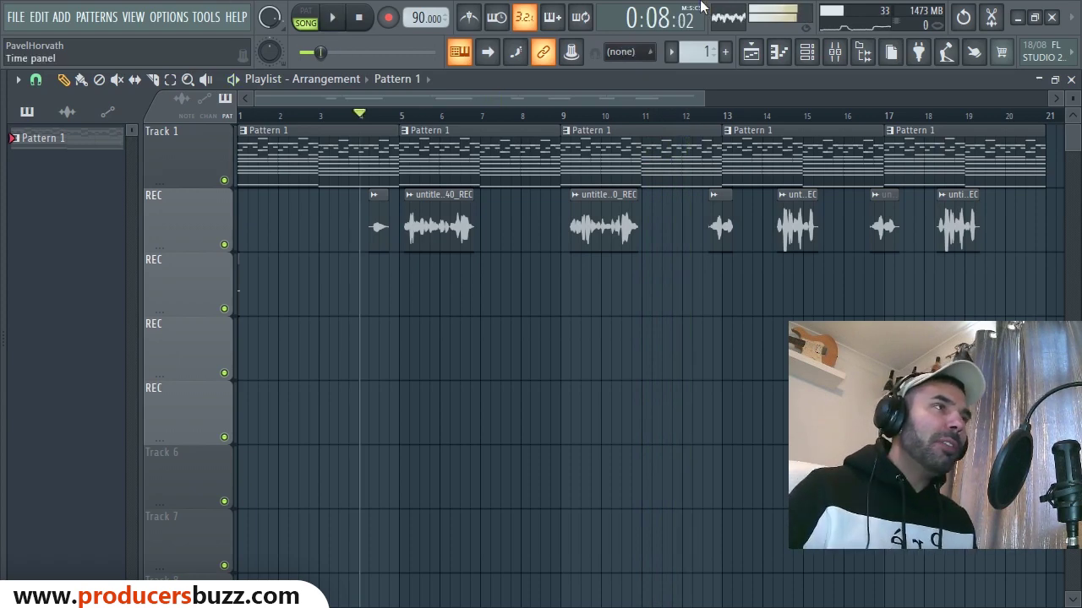
Bypass the effects on mixer tracks Insert 11 and Insert 4, and play the arrangement to hear it unprocessed.
key(F9)
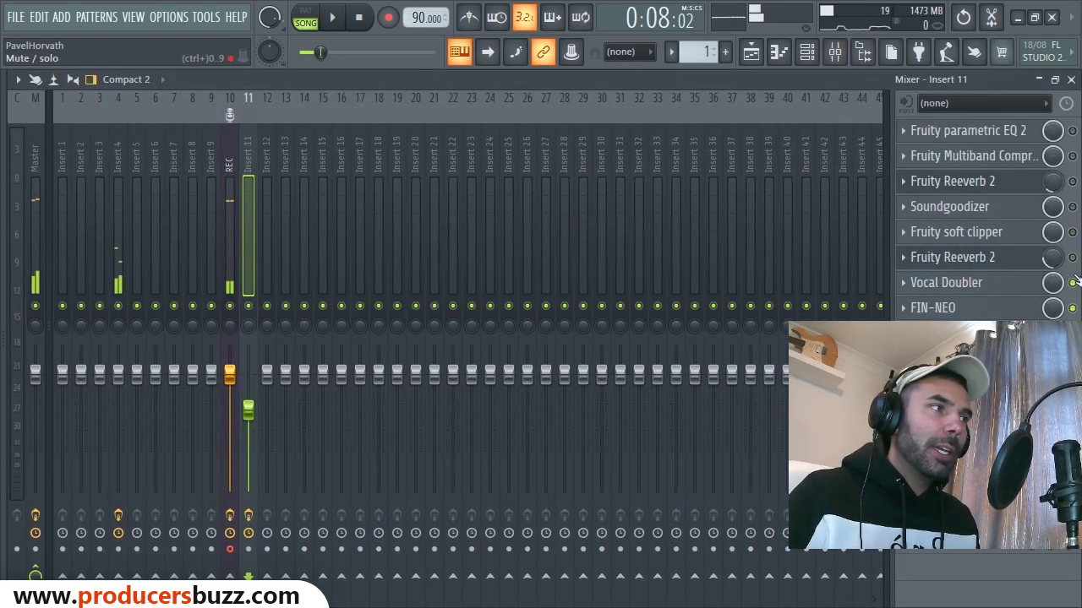
click(124, 245)
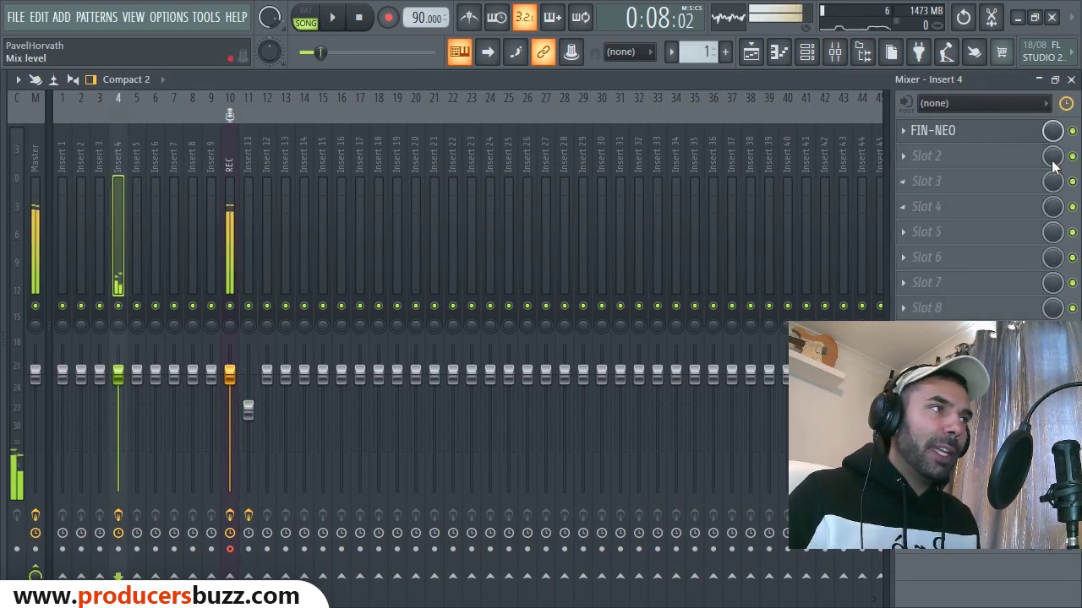
key(F5)
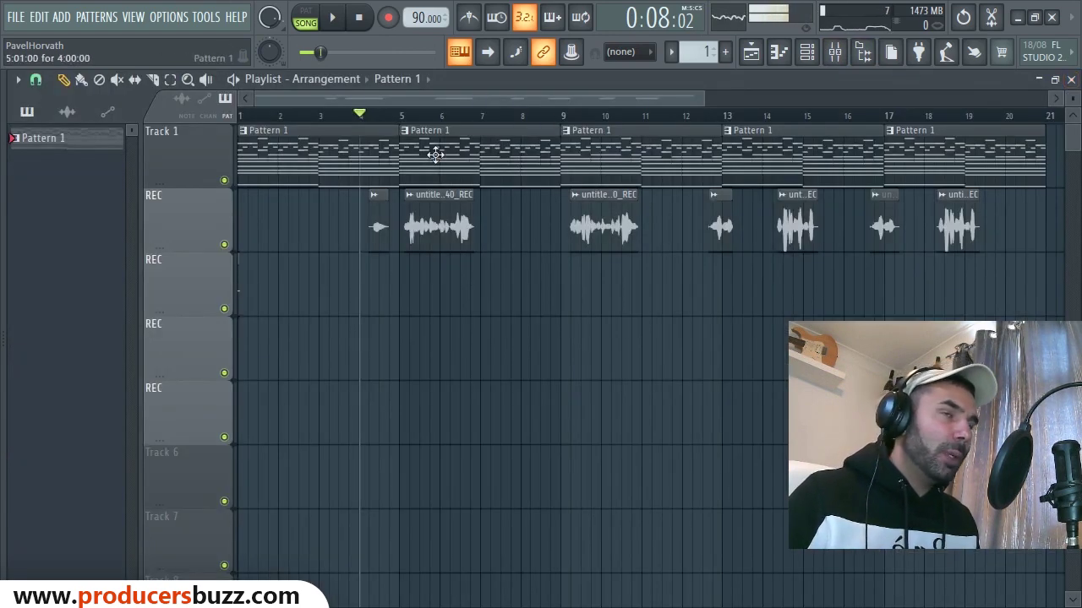
key(space)
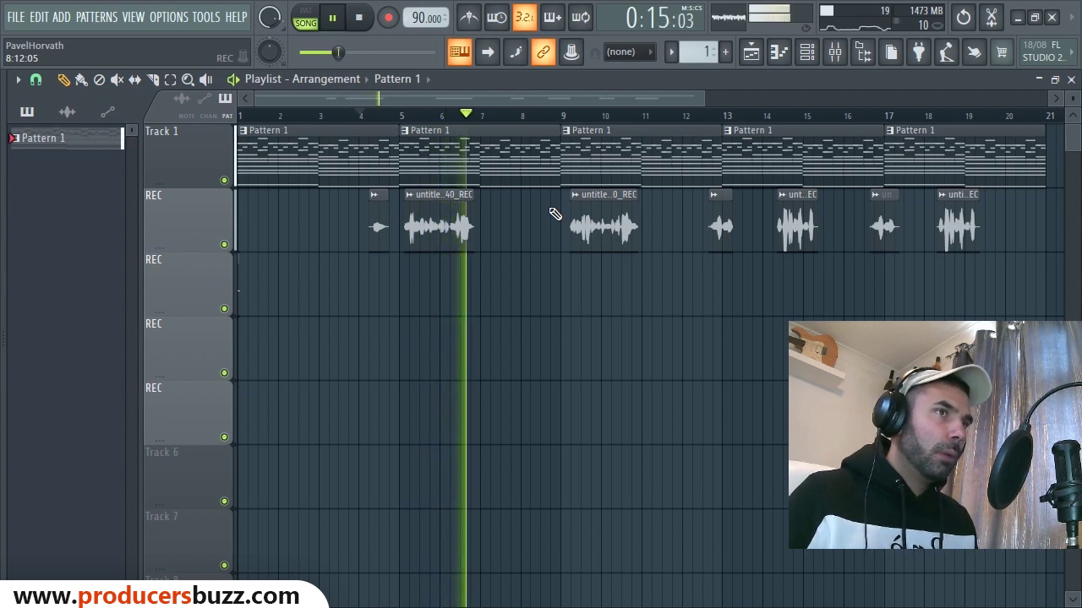
key(space)
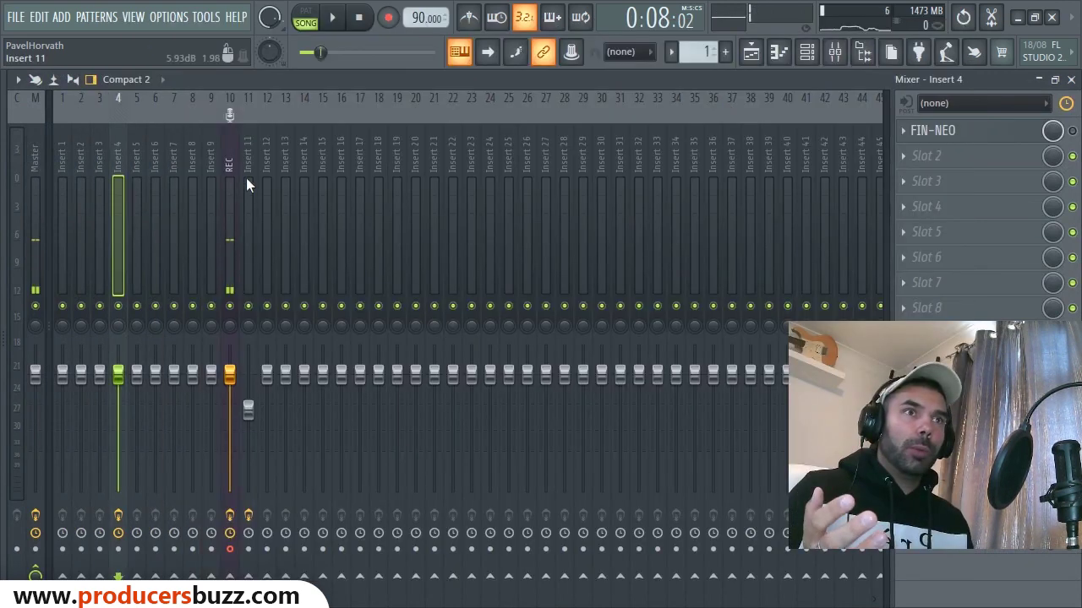
Load the Vocal Presence preset in Fruity parametric EQ 2 on Insert 11 and enable the effect.
click(230, 190)
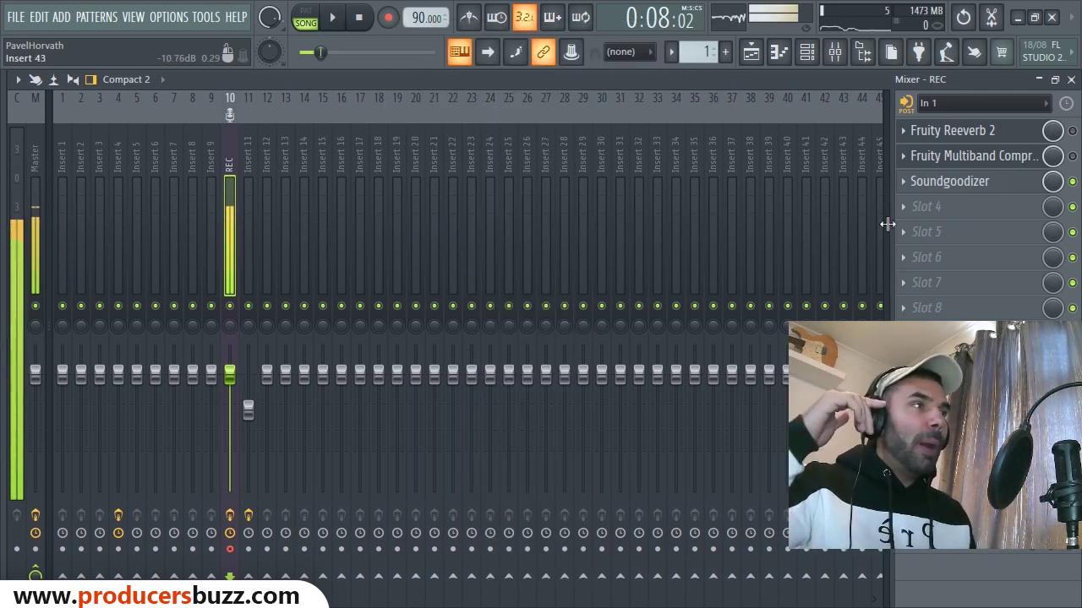
click(245, 213)
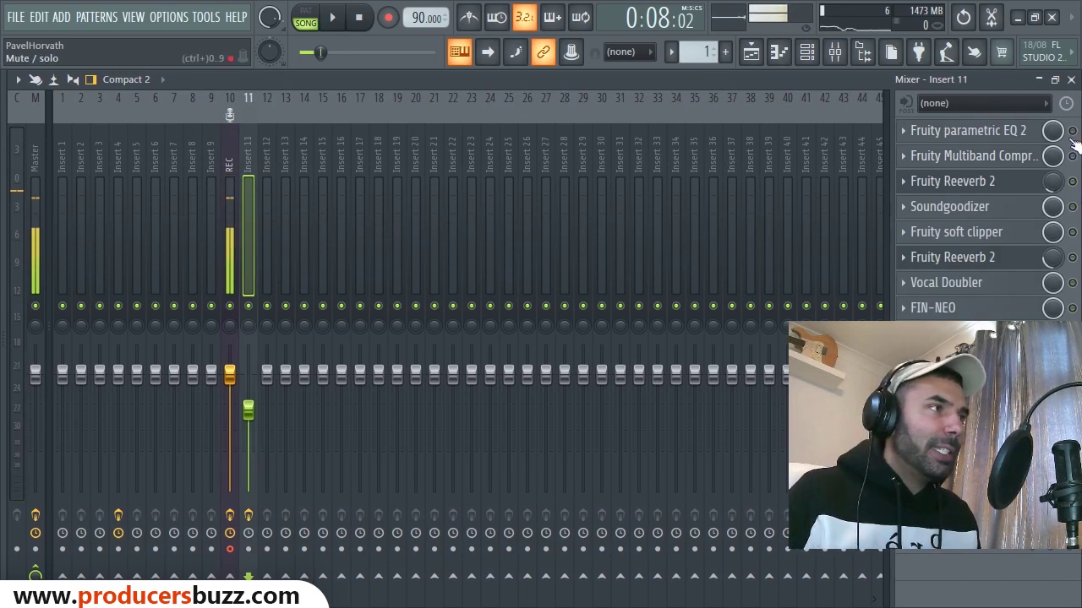
click(1016, 132)
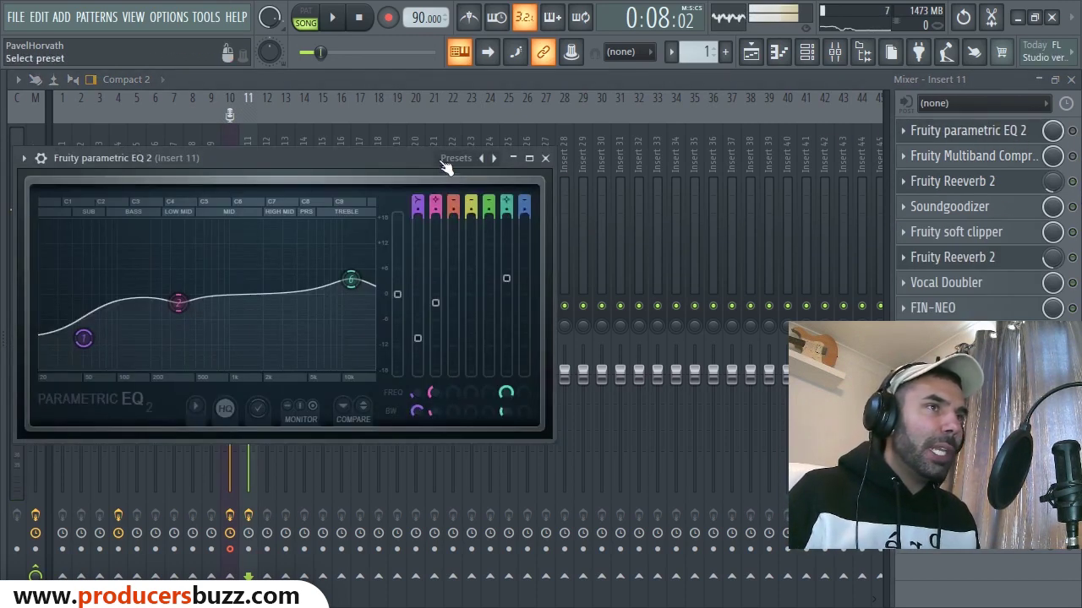
drag(452, 165, 528, 150)
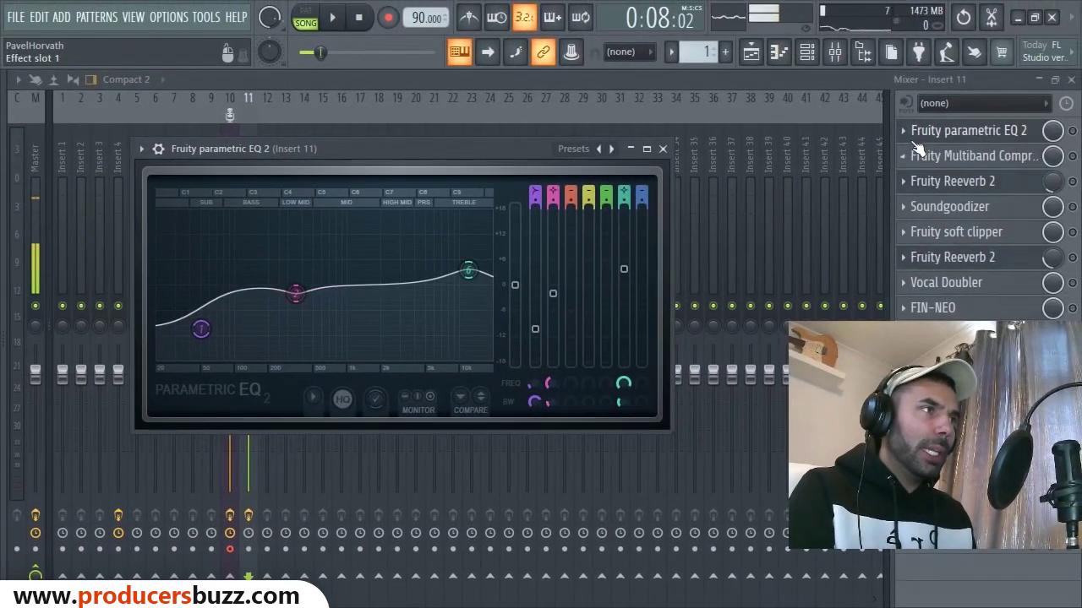
click(925, 125)
mouse_move(943, 199)
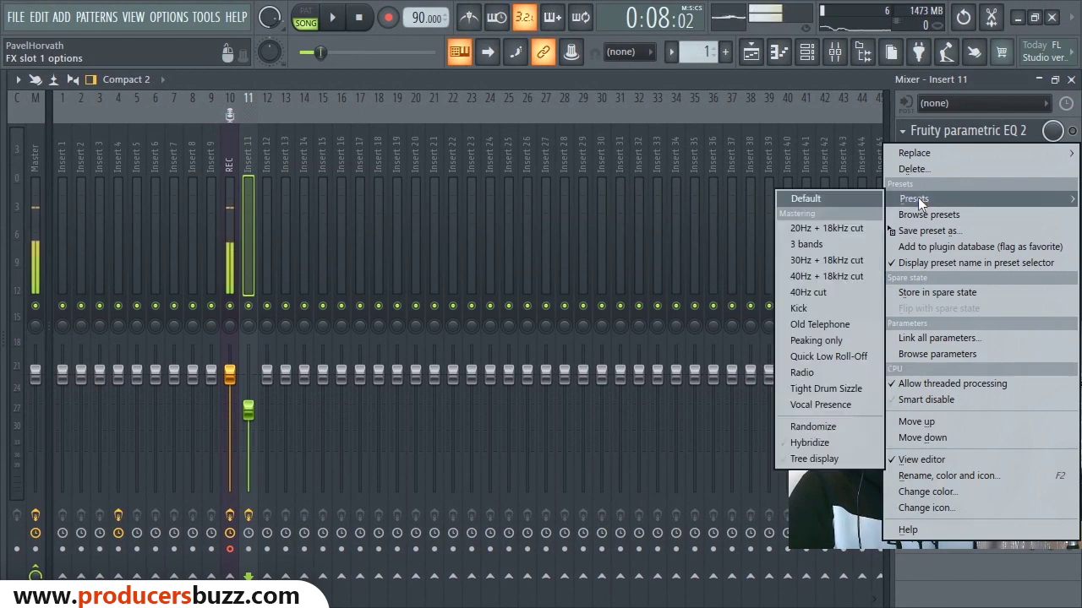
click(819, 404)
click(664, 148)
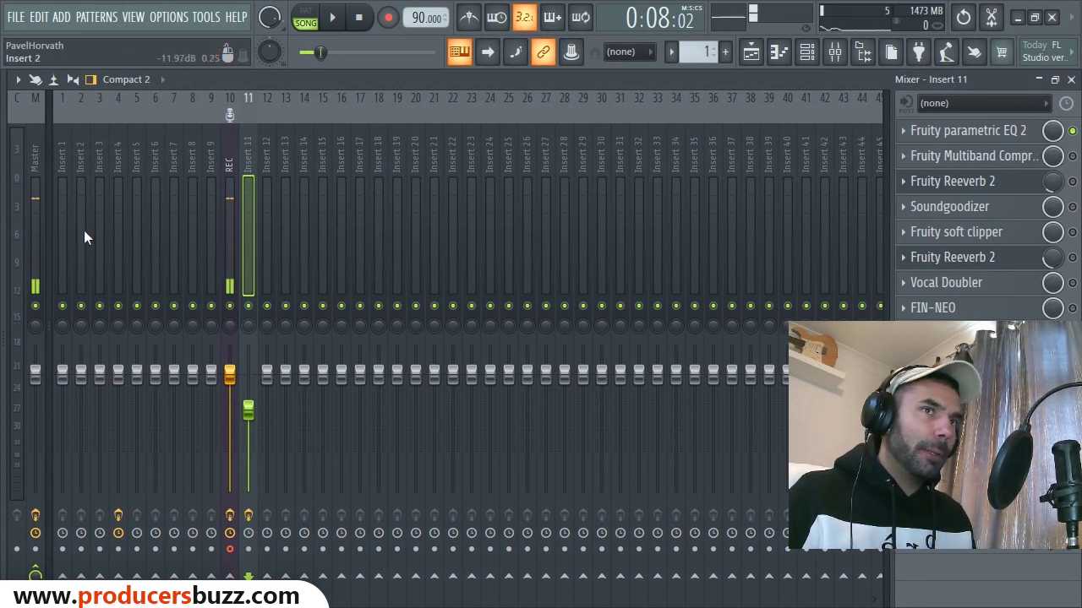
Mute the Insert 4 mixer track and play the song to audition the vocal with only the EQ active.
key(space)
click(119, 307)
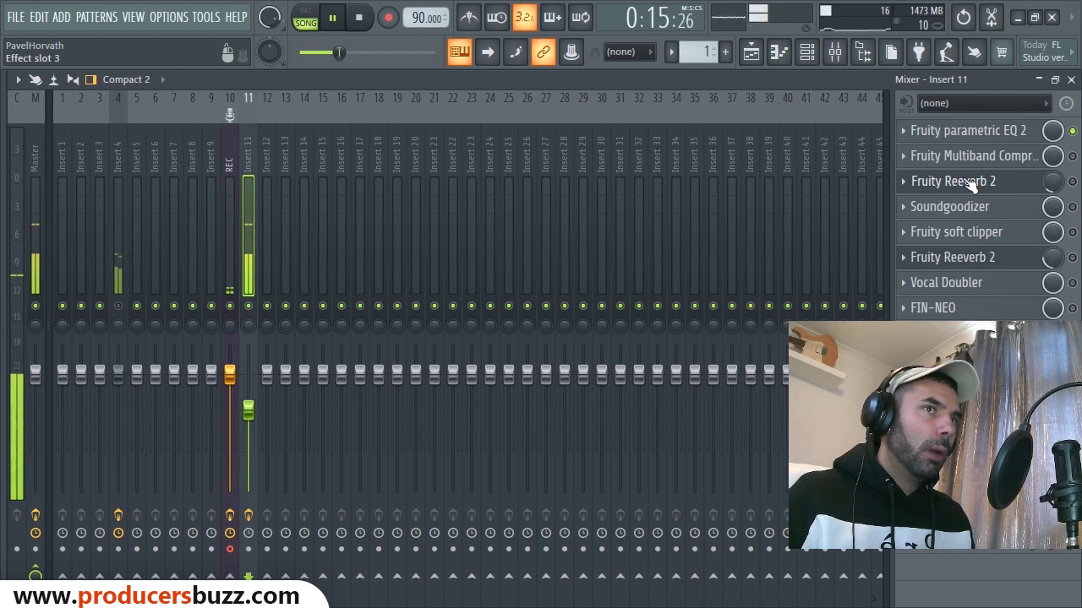
key(space)
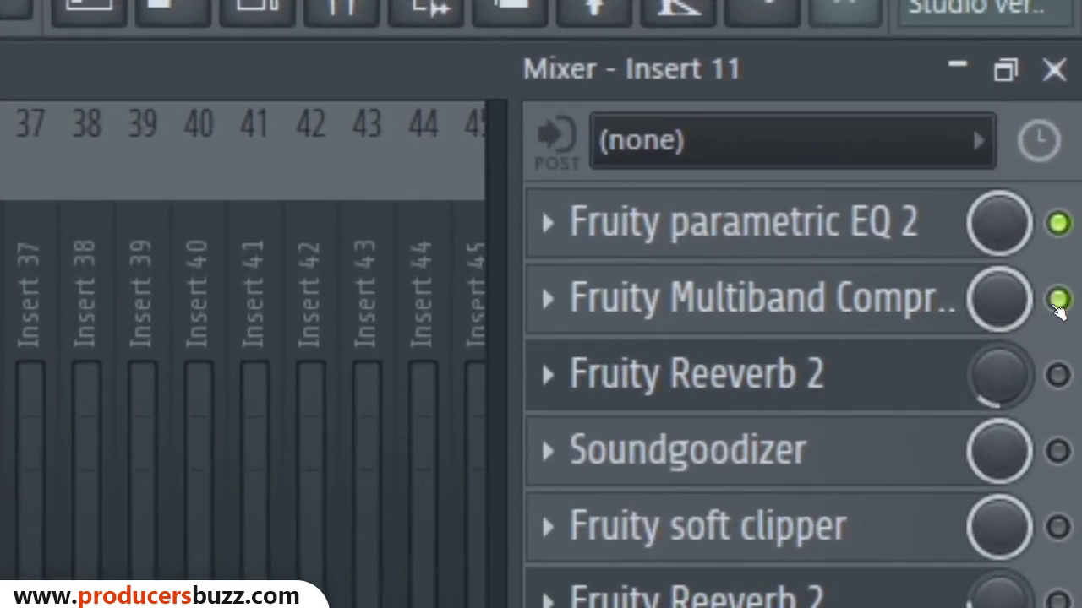
Enable Fruity Multiband Compressor on Insert 11 with its Vocal preset, and play the vocal to audition the compression.
click(924, 299)
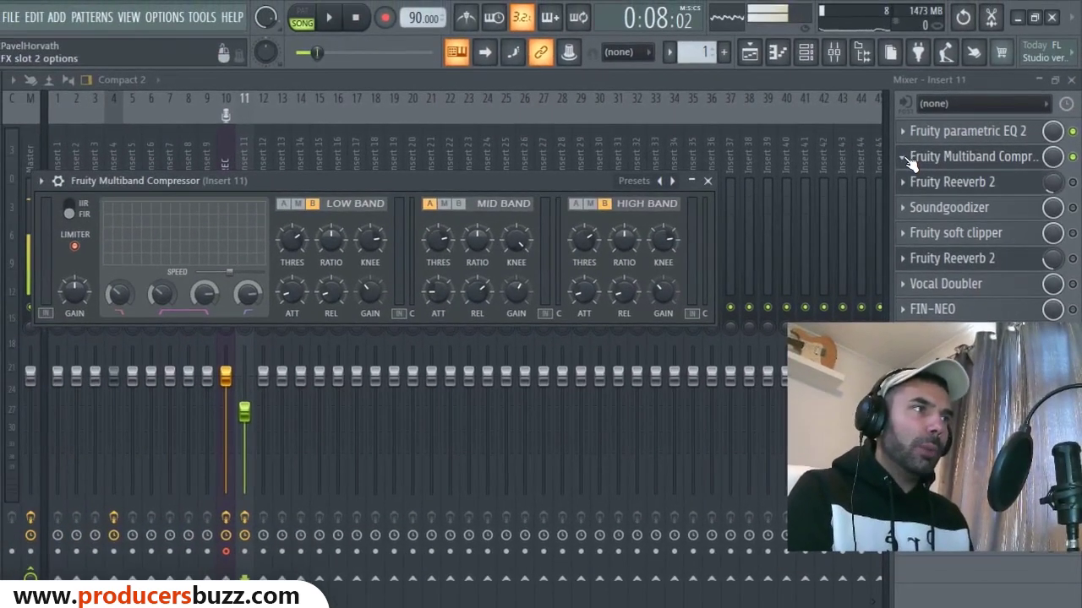
click(882, 165)
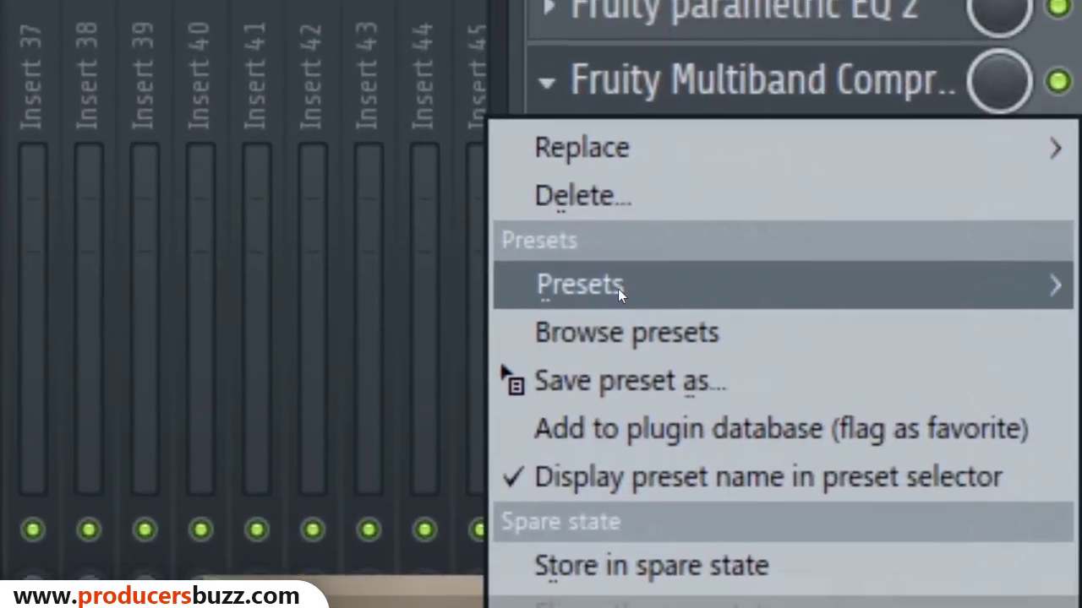
click(822, 247)
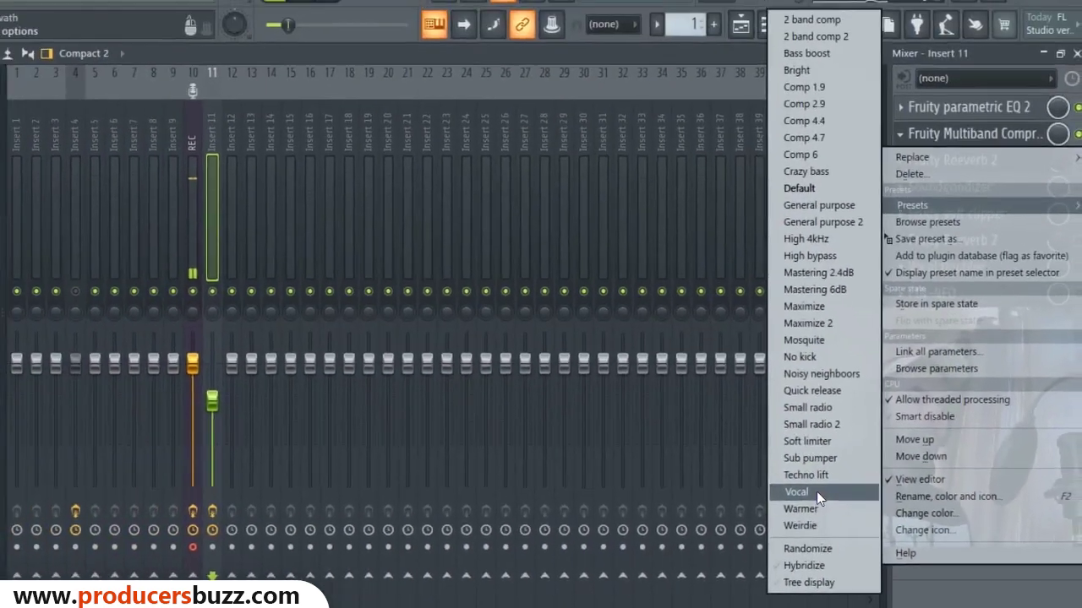
click(542, 308)
click(709, 179)
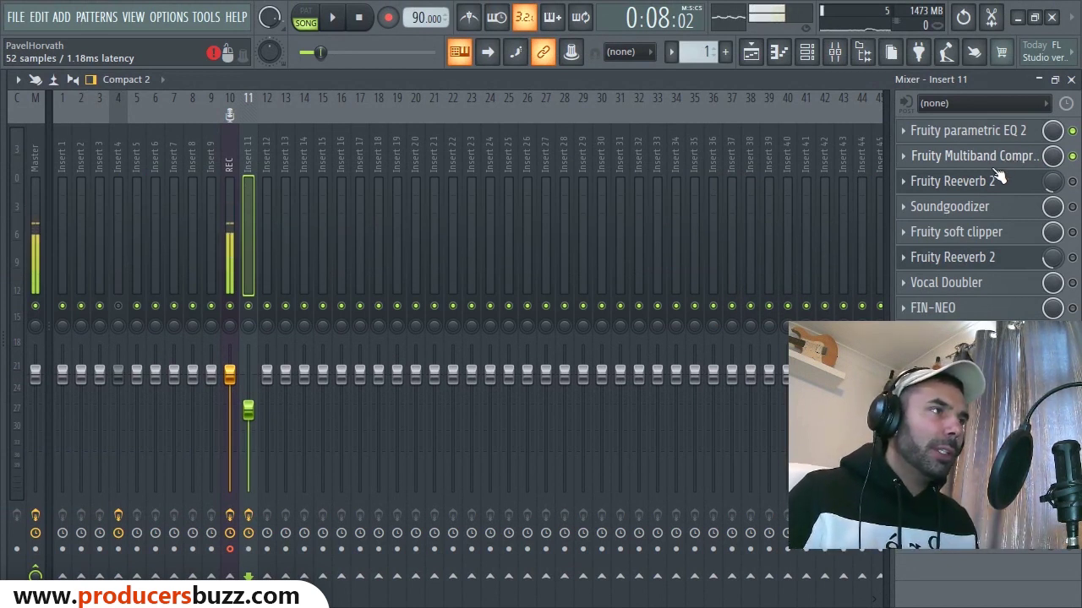
key(space)
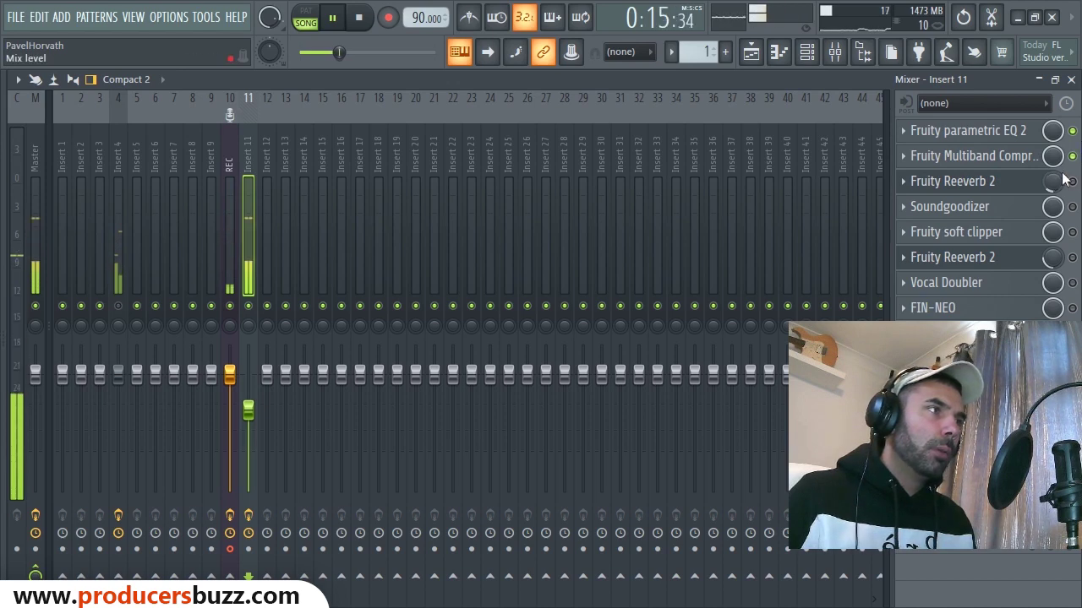
key(space)
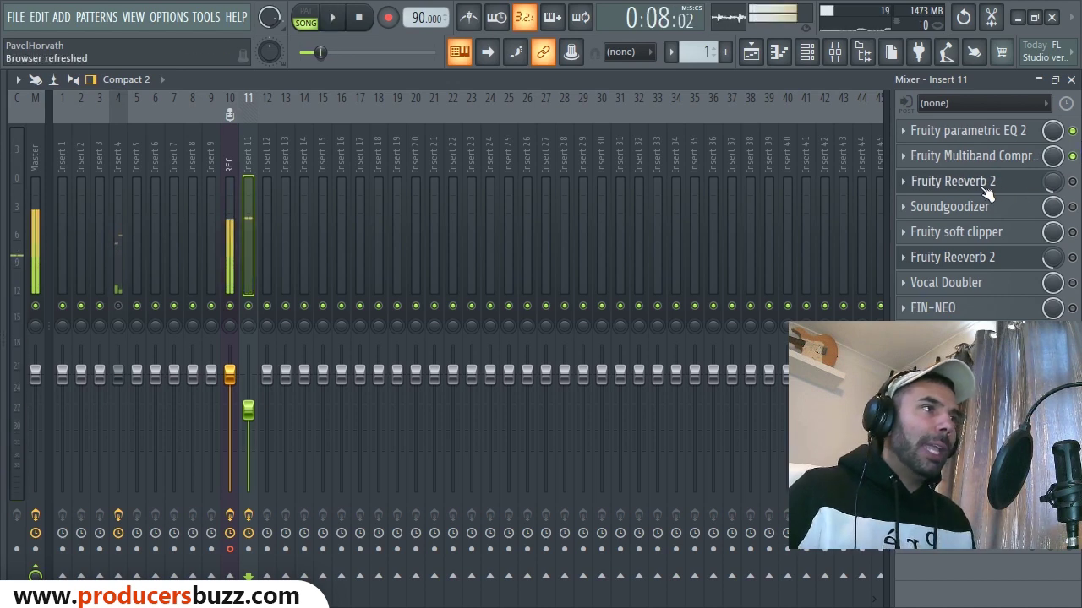
Review the settings of the first Fruity Reeverb 2 on Insert 11 and enable the effect.
click(987, 193)
drag(372, 196, 486, 177)
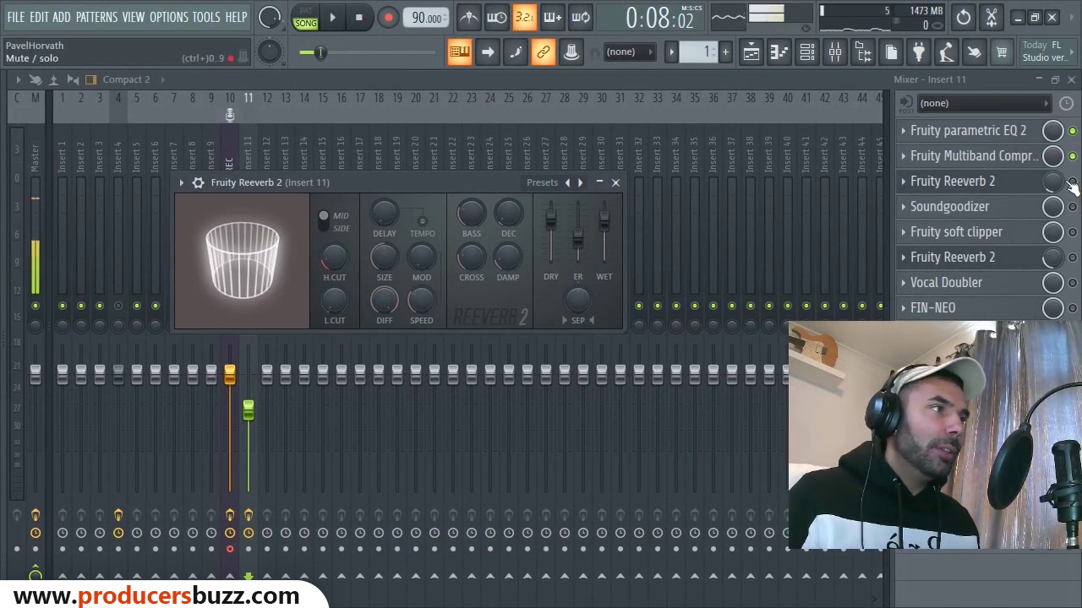
click(616, 182)
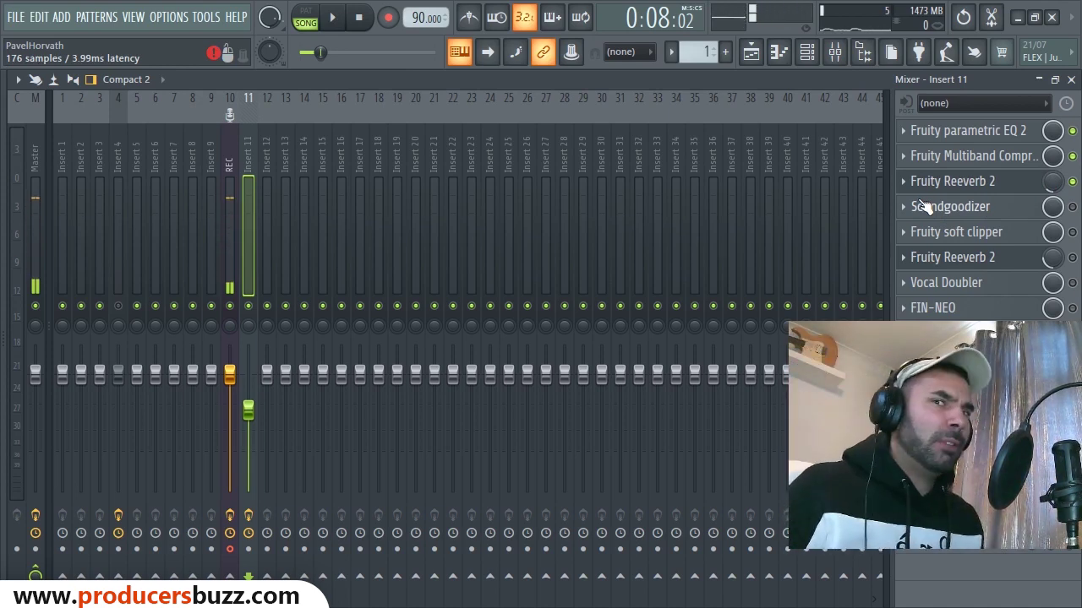
Review the Soundgoodizer settings on Insert 11, enable the effect and play the vocal to audition it.
click(1007, 216)
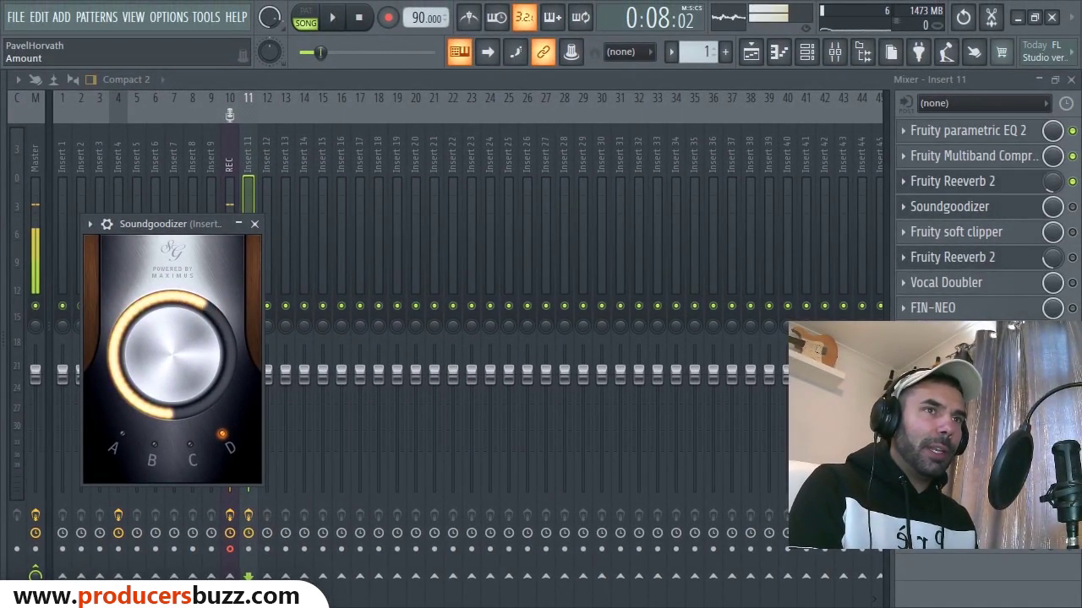
drag(187, 223, 529, 181)
click(598, 182)
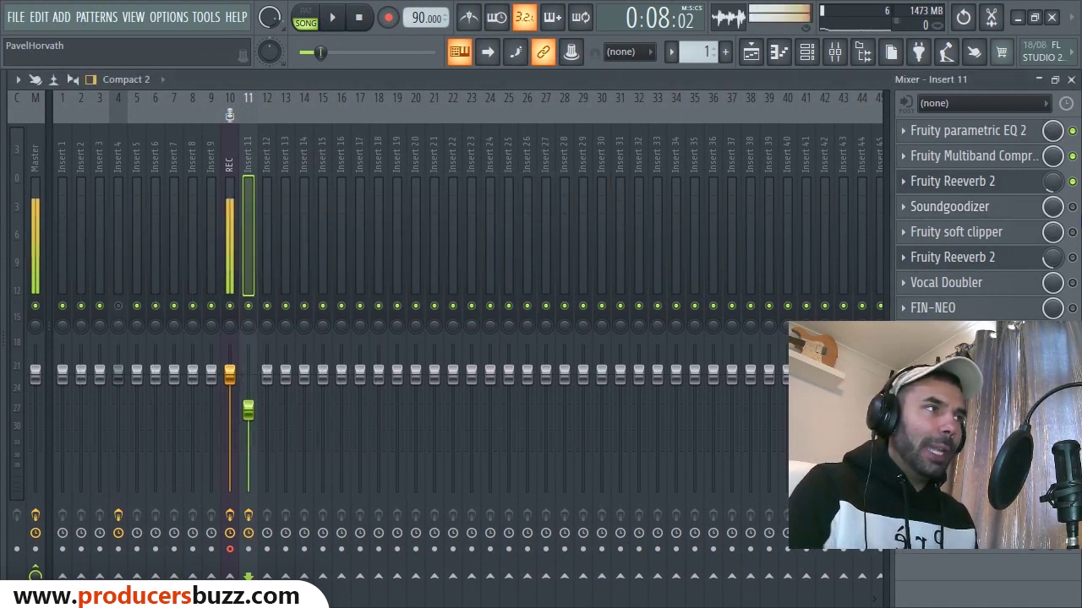
click(1072, 207)
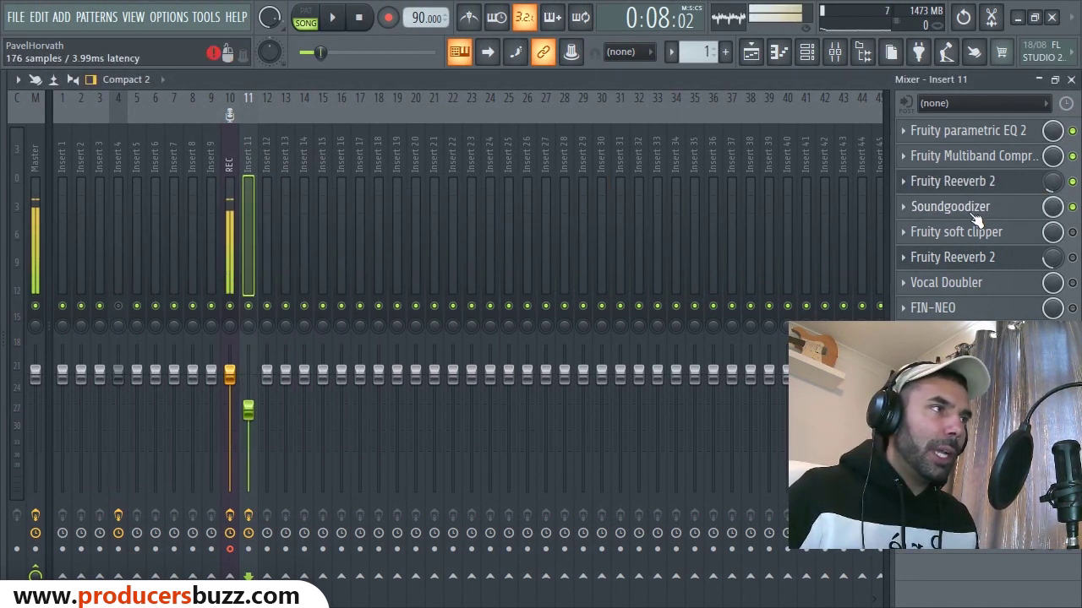
key(space)
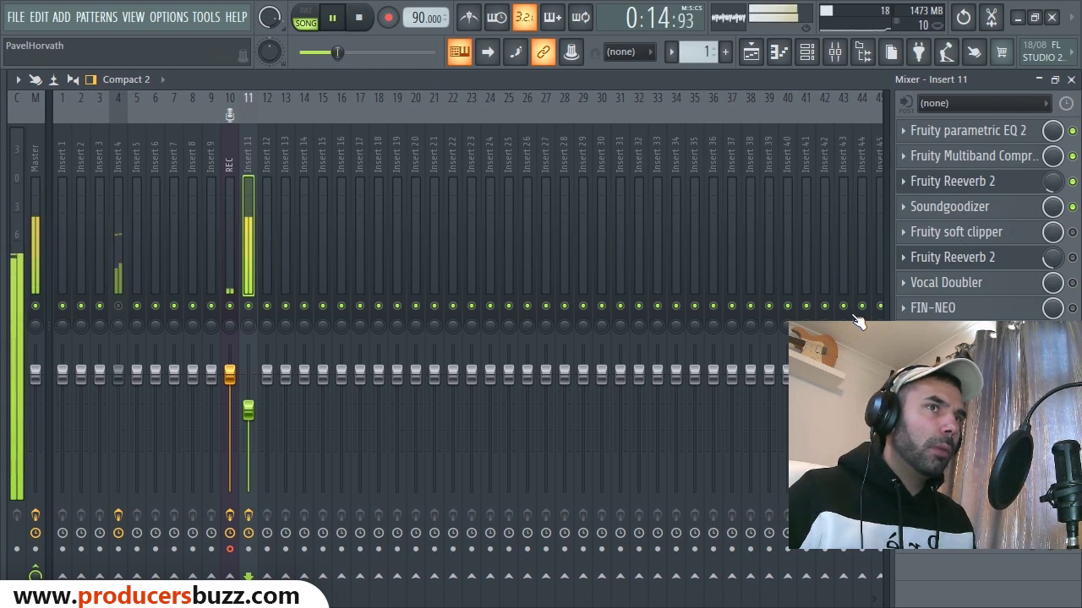
key(space)
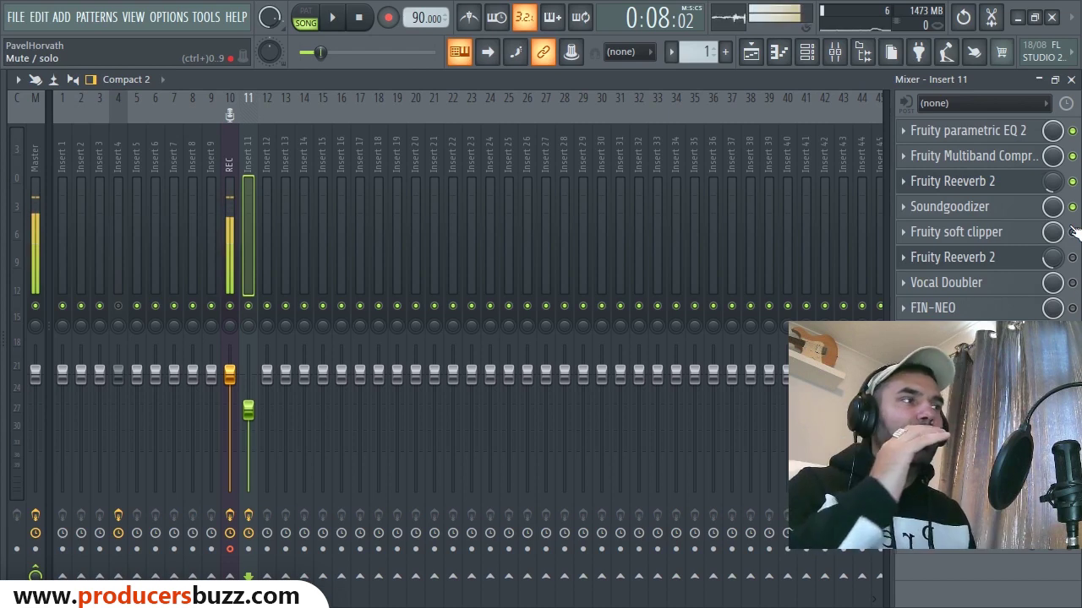
Enable Fruity soft clipper on Insert 11 and review its threshold and post settings.
click(955, 233)
click(955, 234)
click(955, 234)
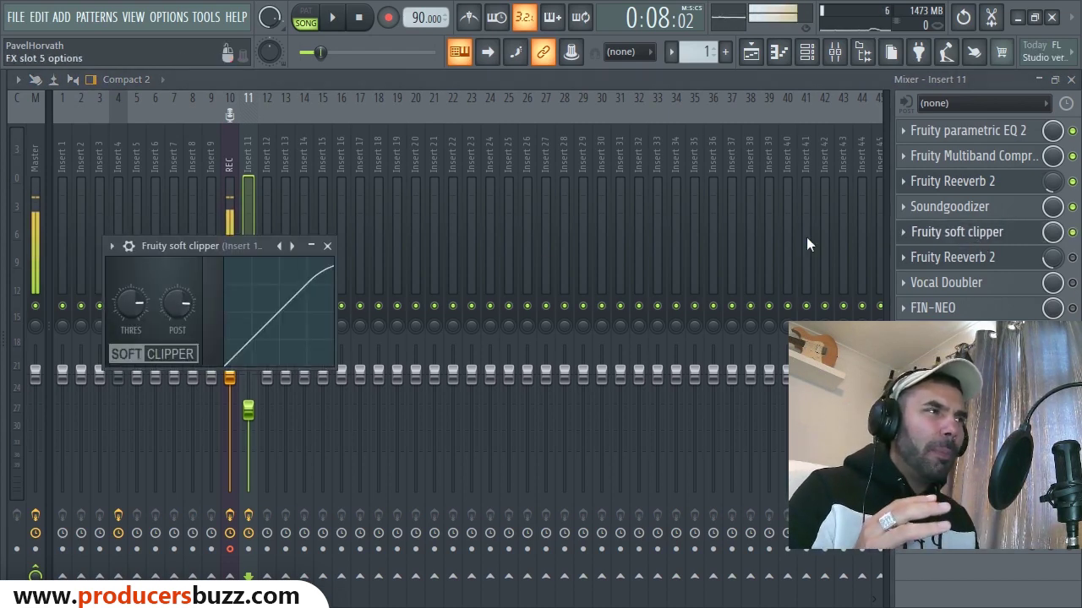
drag(235, 245, 286, 227)
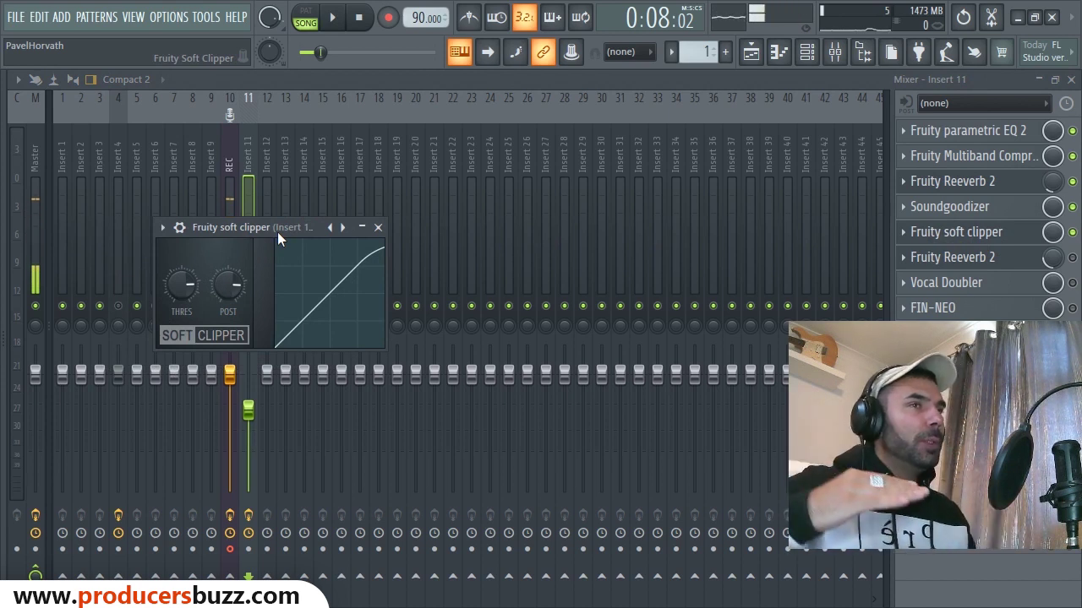
drag(270, 229, 290, 232)
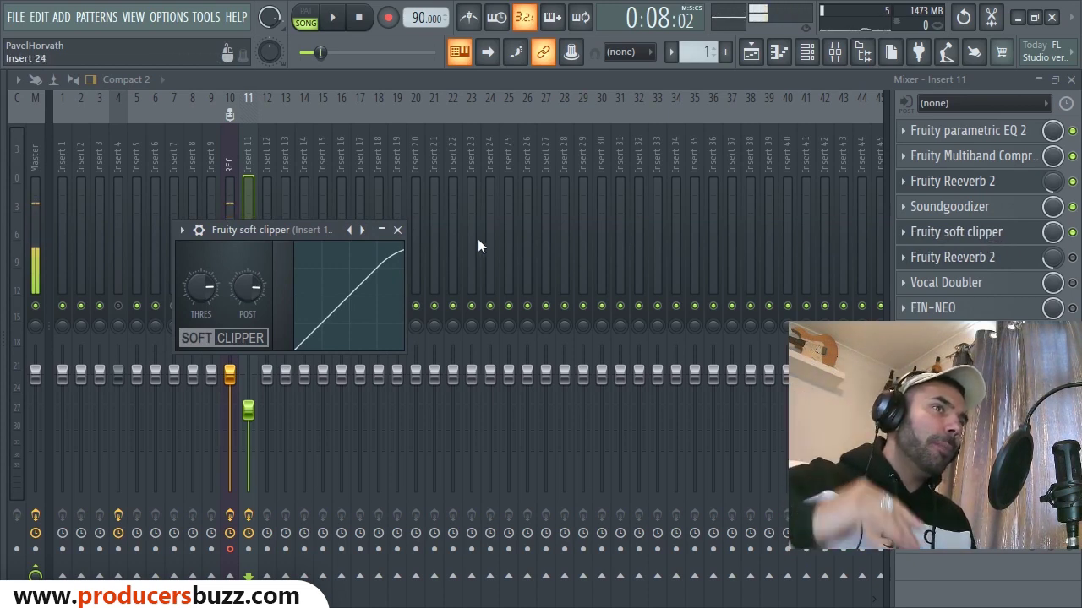
click(397, 229)
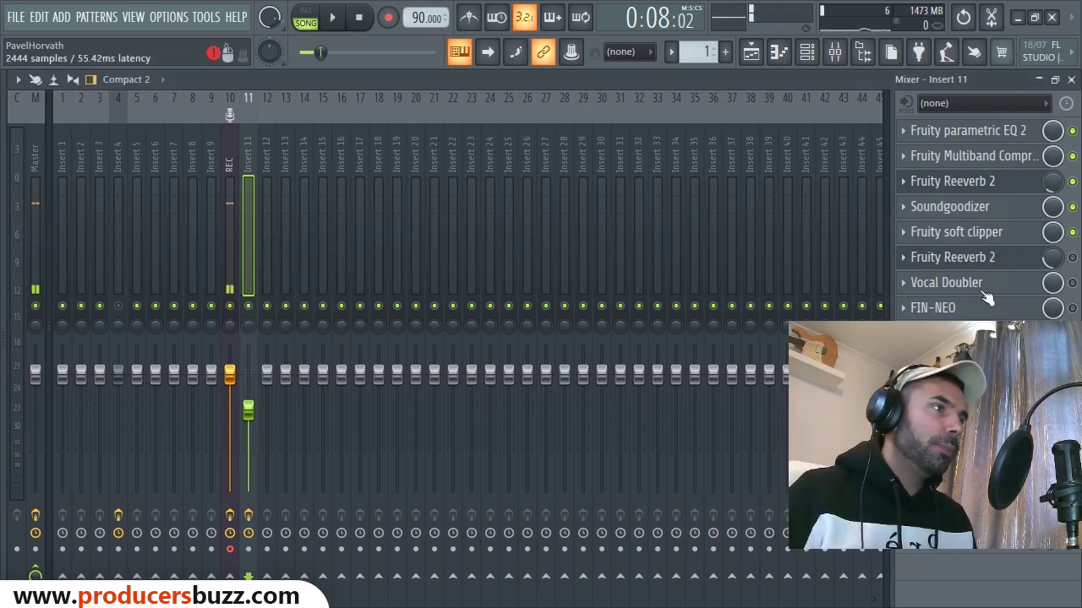
Enable the second Fruity Reeverb 2 on Insert 11 and open its settings for review.
click(948, 268)
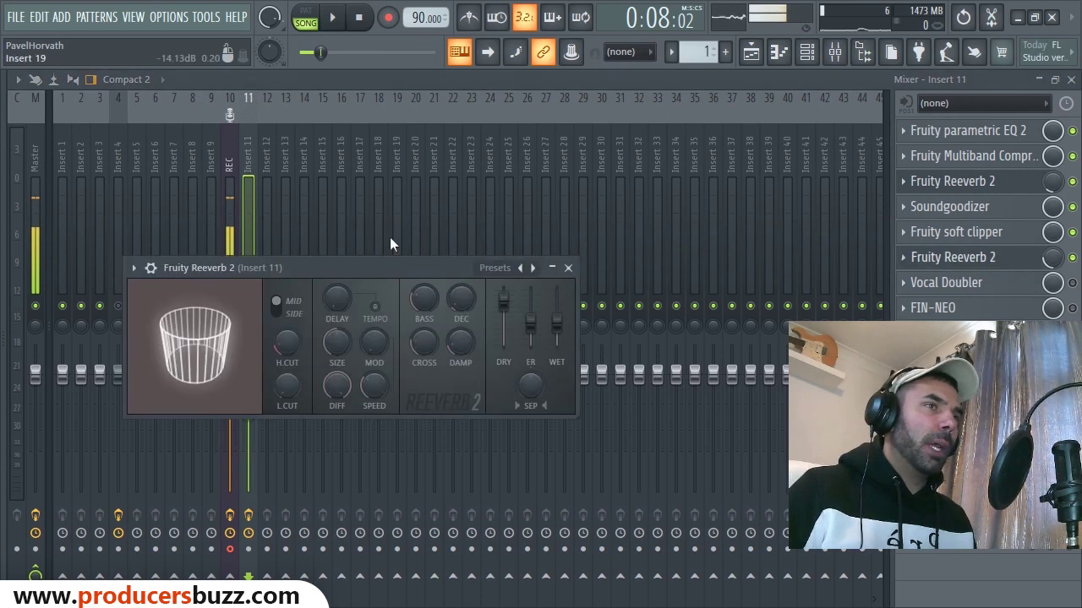
drag(357, 267, 366, 267)
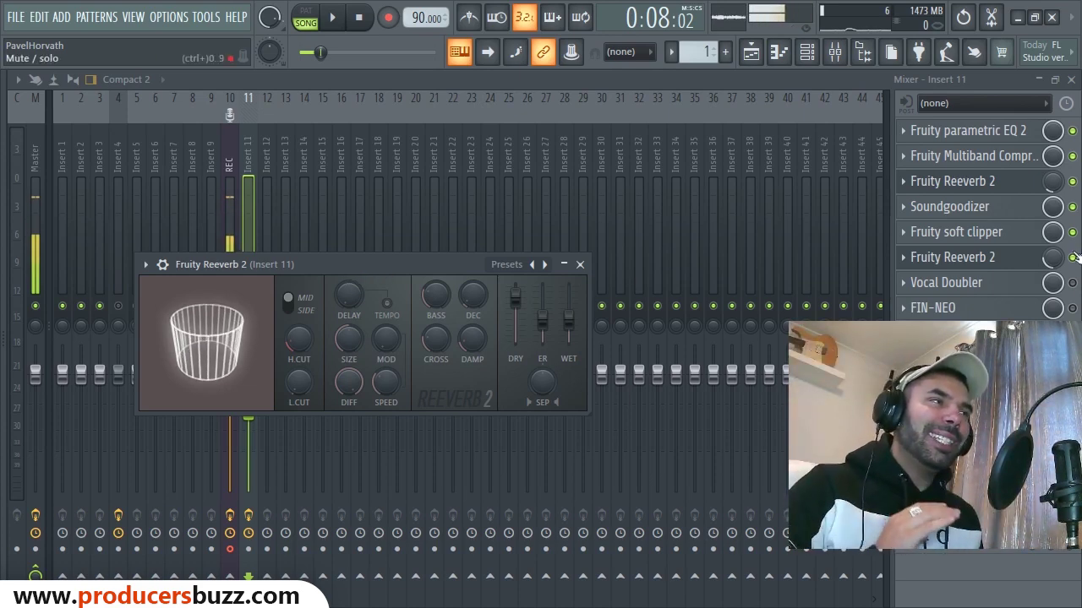
Close the second Fruity Reeverb 2, then disable the six active effects on Insert 11 and play the dry vocal.
key(Escape)
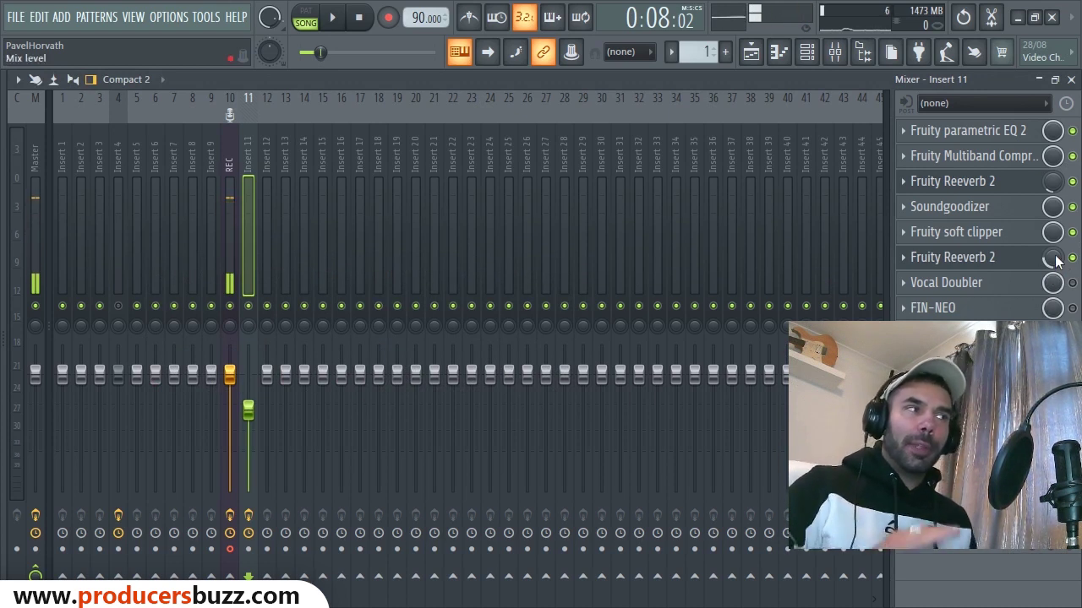
key(space)
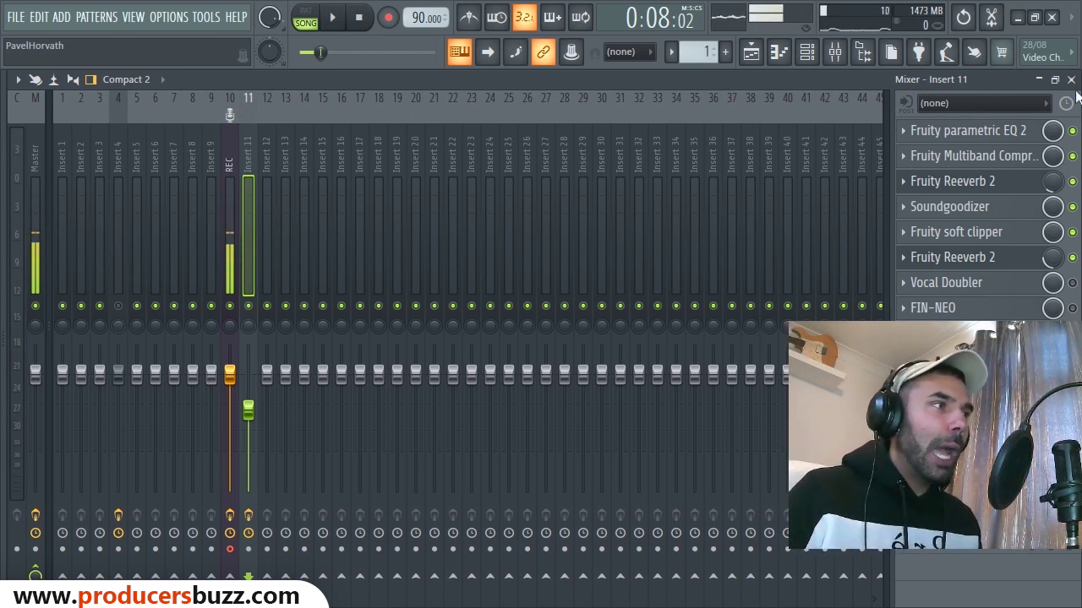
click(1072, 257)
click(1071, 130)
key(space)
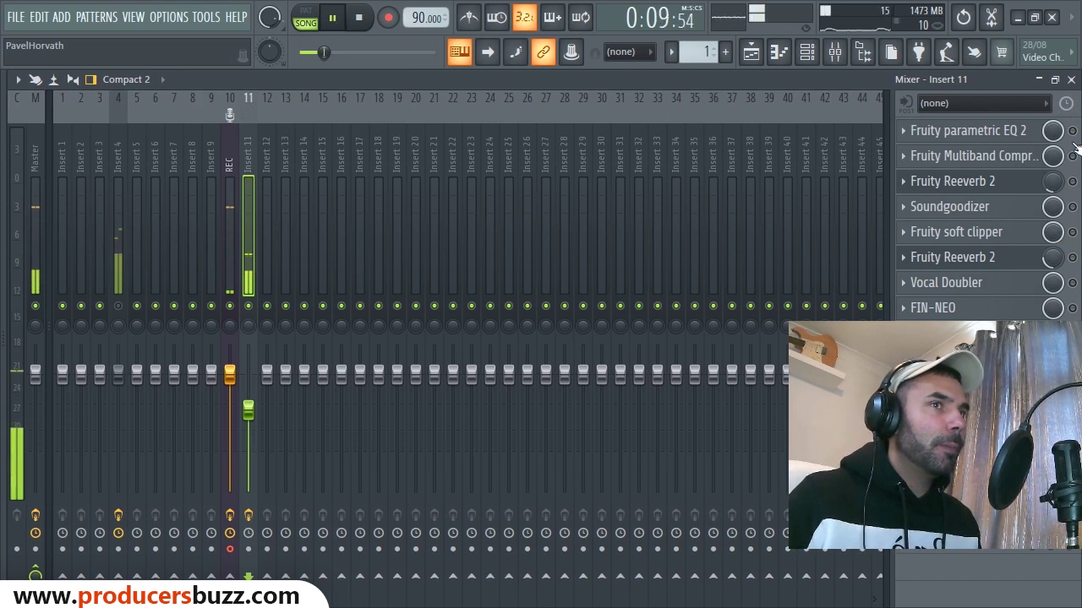
During playback, re-enable the first six effects on Insert 11 one by one, from Fruity parametric EQ 2 to the second Fruity Reeverb 2.
click(1072, 130)
click(1071, 156)
click(1072, 181)
click(1072, 206)
click(1071, 232)
click(1071, 257)
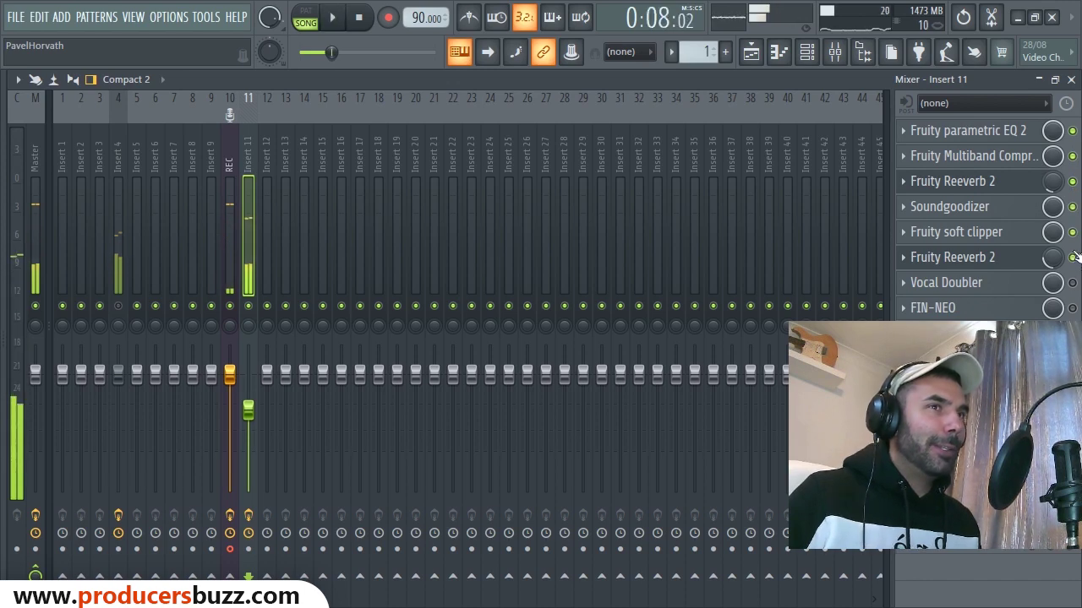
key(space)
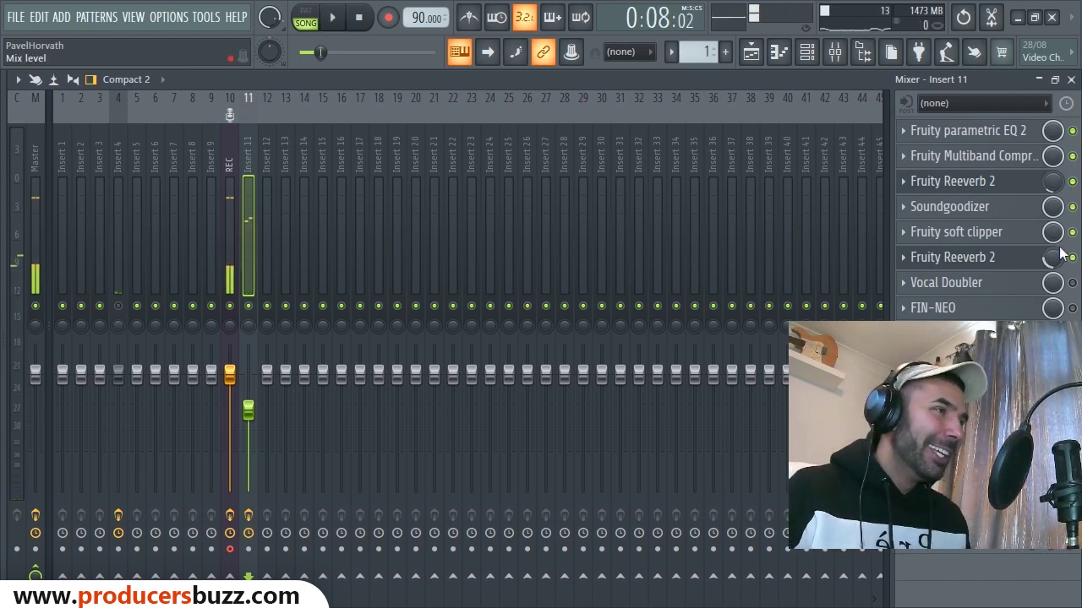
Open Vocal Doubler on Insert 11 and review its amount, separation and variation settings.
click(972, 284)
drag(415, 114, 471, 133)
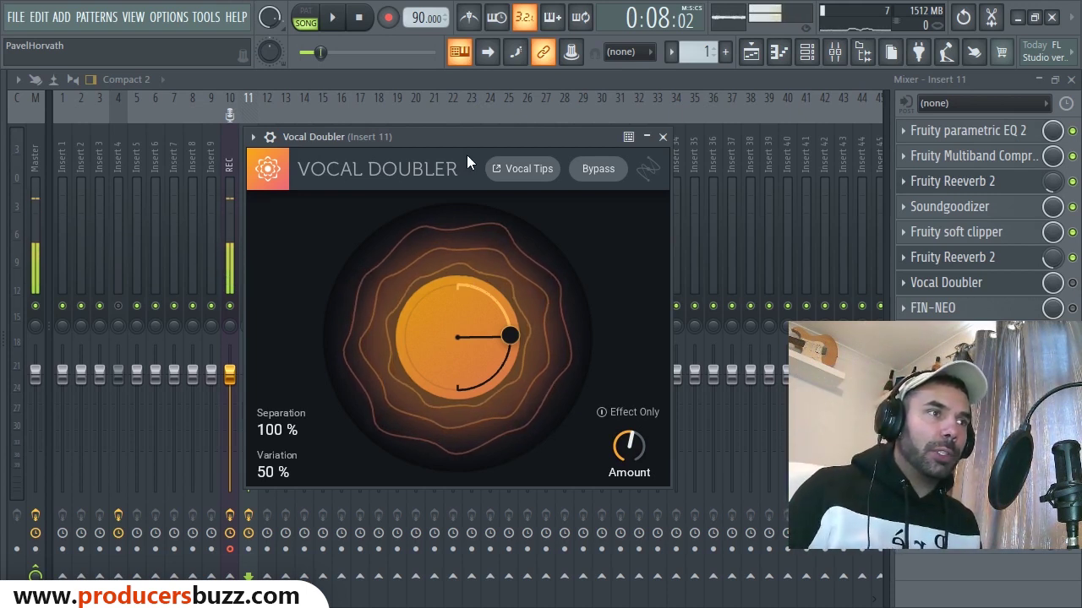
drag(628, 446, 630, 445)
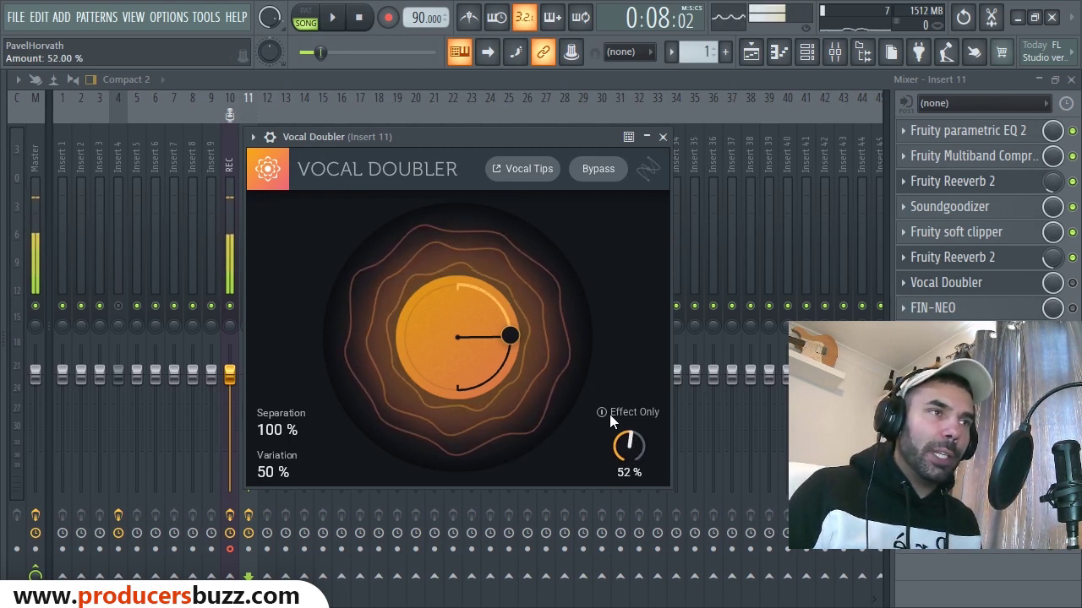
drag(510, 334, 560, 336)
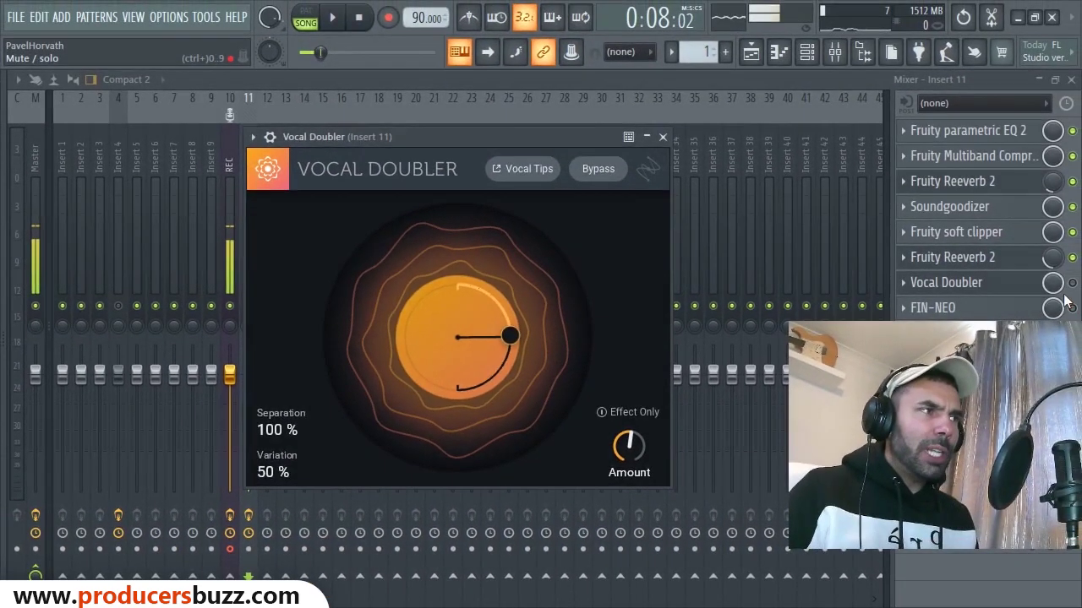
Enable Vocal Doubler on Insert 11 and play the vocal, switching the effect off and on to compare.
key(Escape)
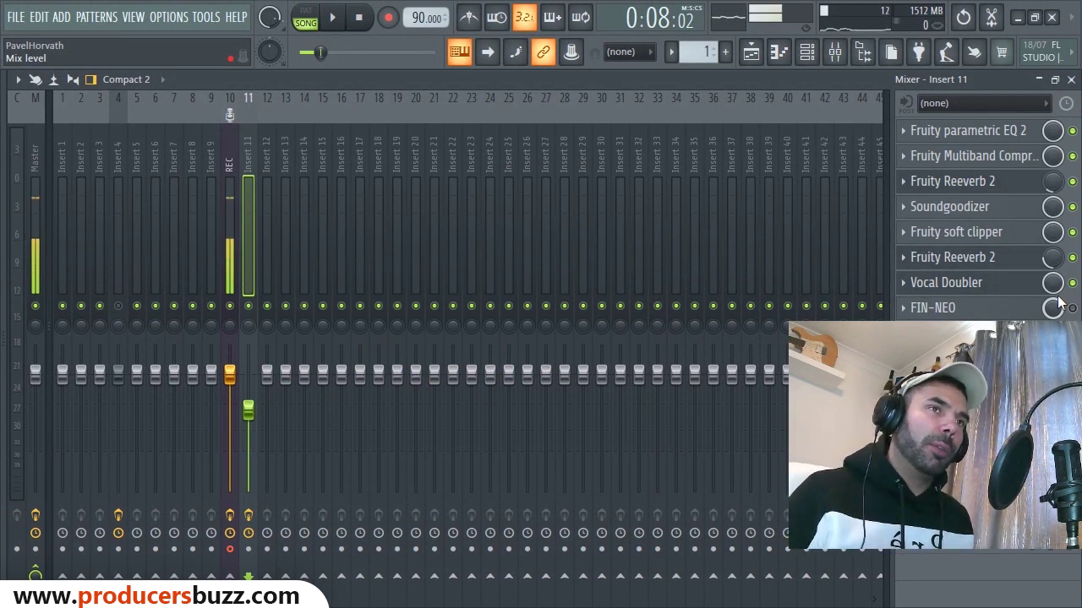
key(space)
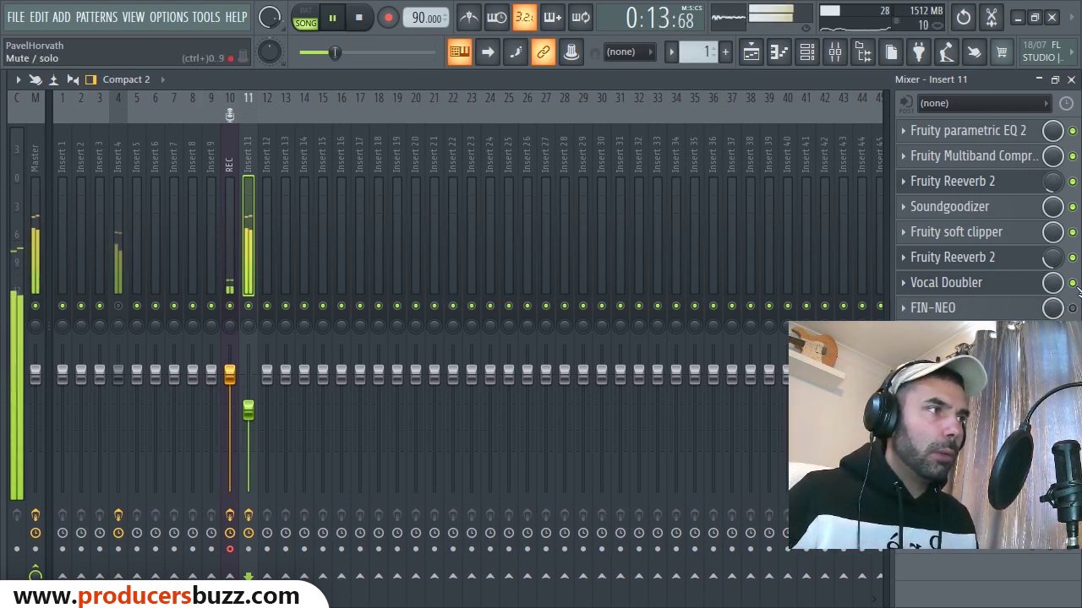
click(1073, 283)
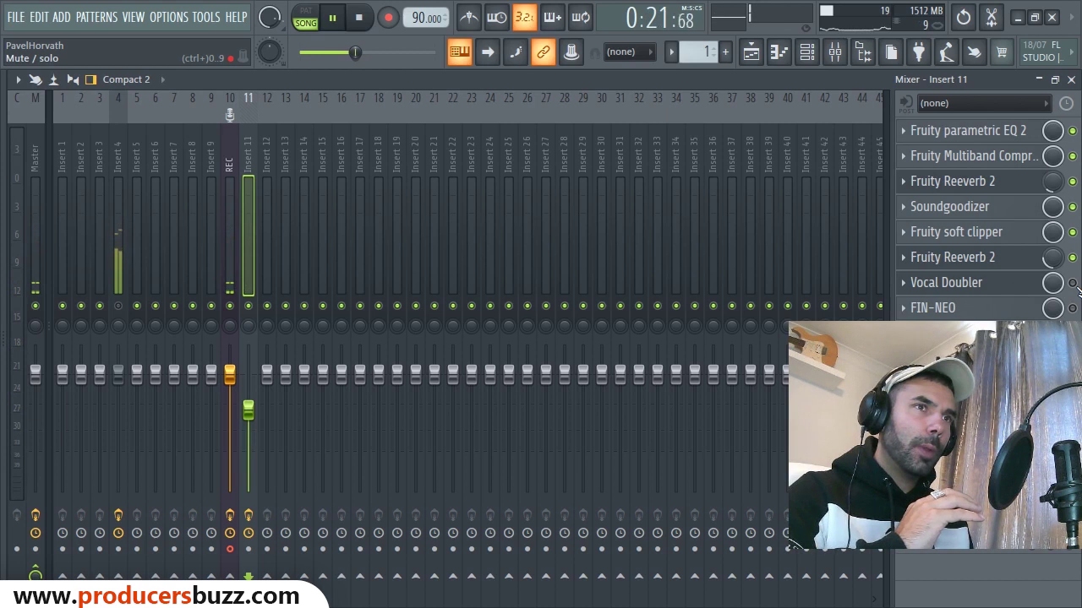
click(1073, 283)
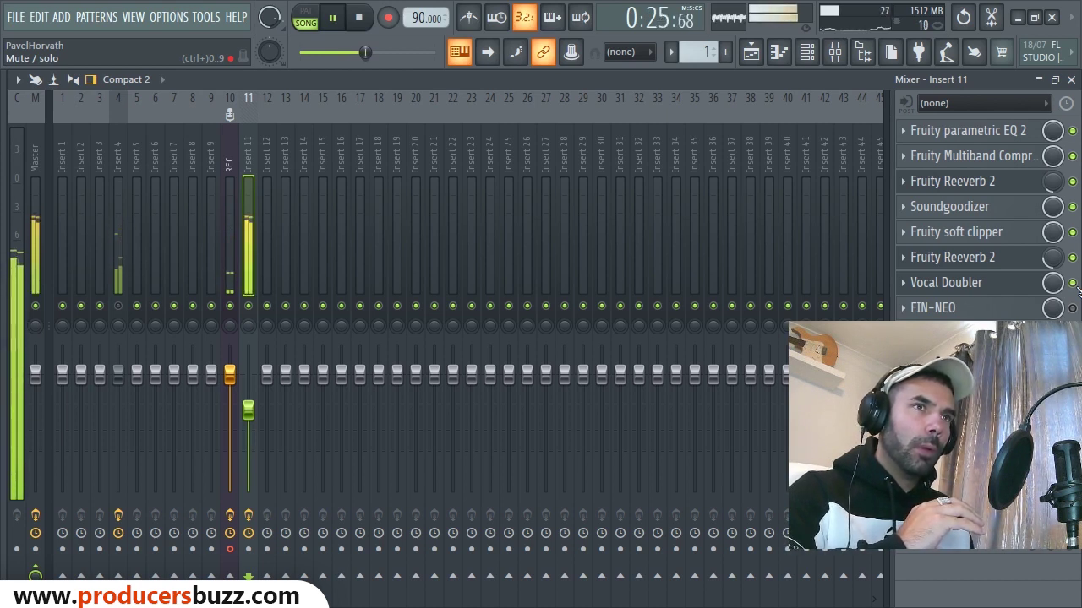
click(364, 20)
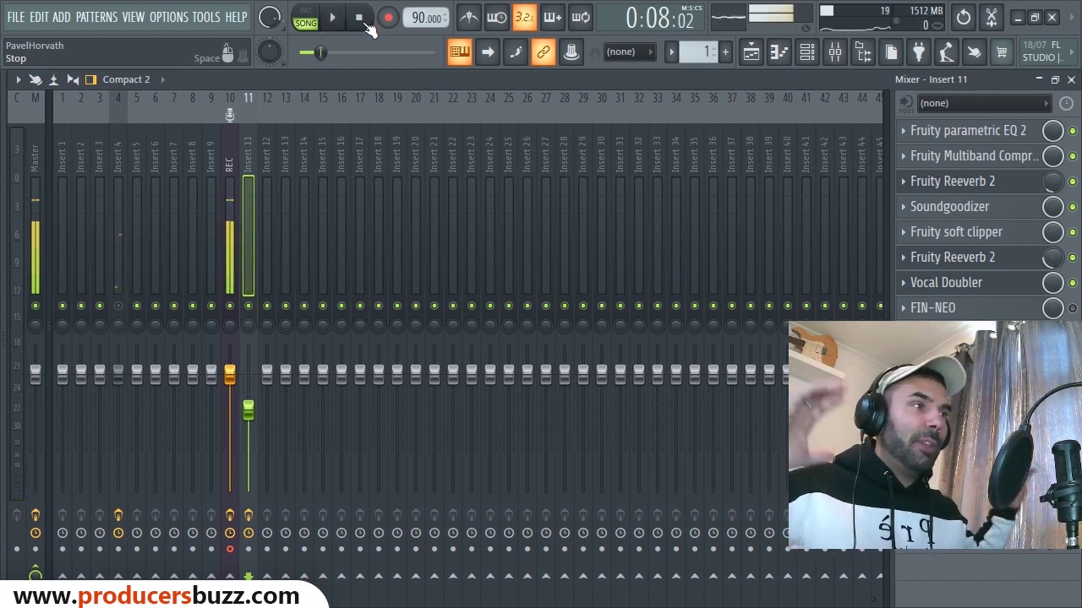
Review FIN-NEO's Schoolyard Announcement preset on Insert 11, enable the effect and play the vocal through it.
click(980, 311)
drag(556, 72, 552, 68)
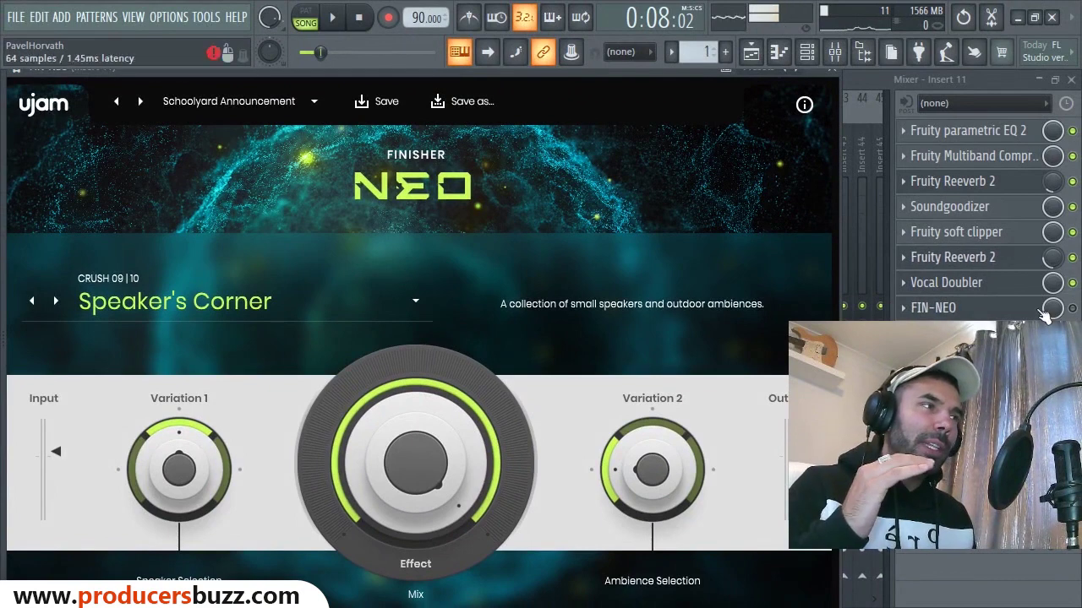
click(936, 309)
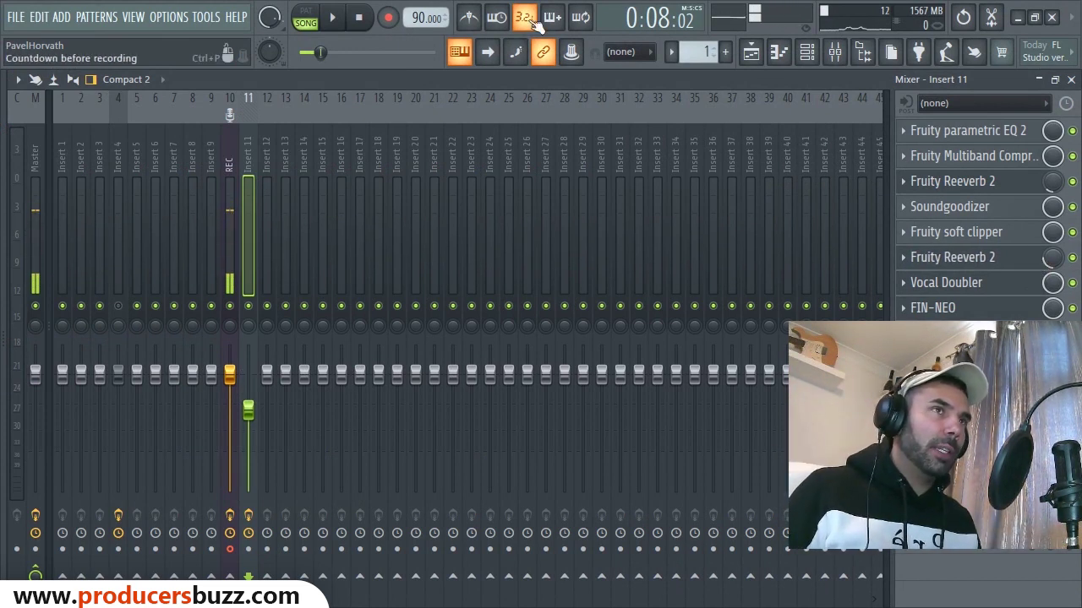
click(333, 18)
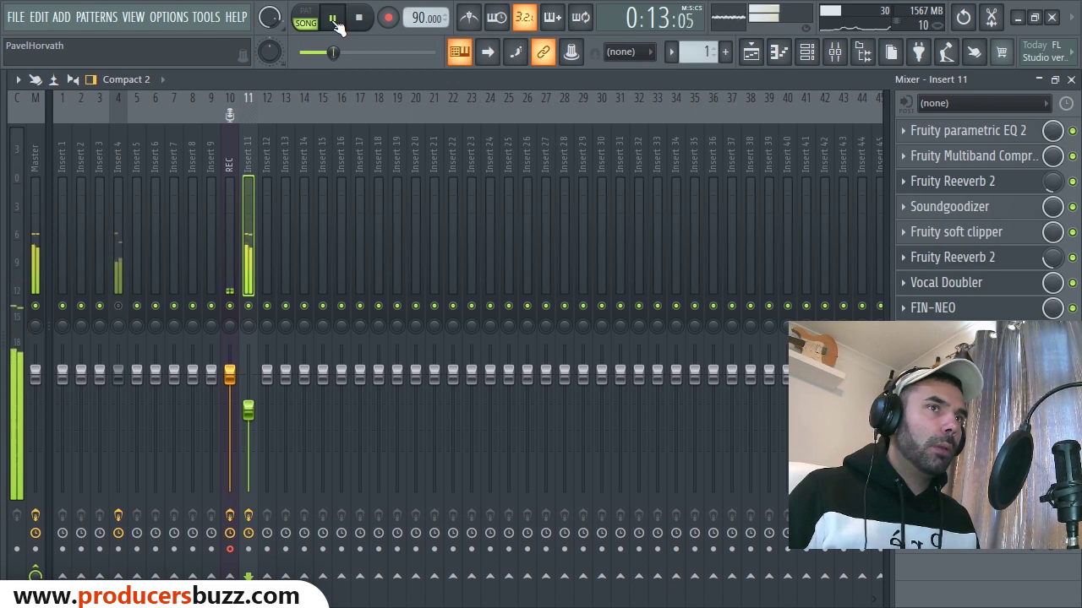
key(space)
Reopen FIN-NEO, audition the Sauron's Not Amused preset and advance through the presets to Sting Modulator.
click(980, 310)
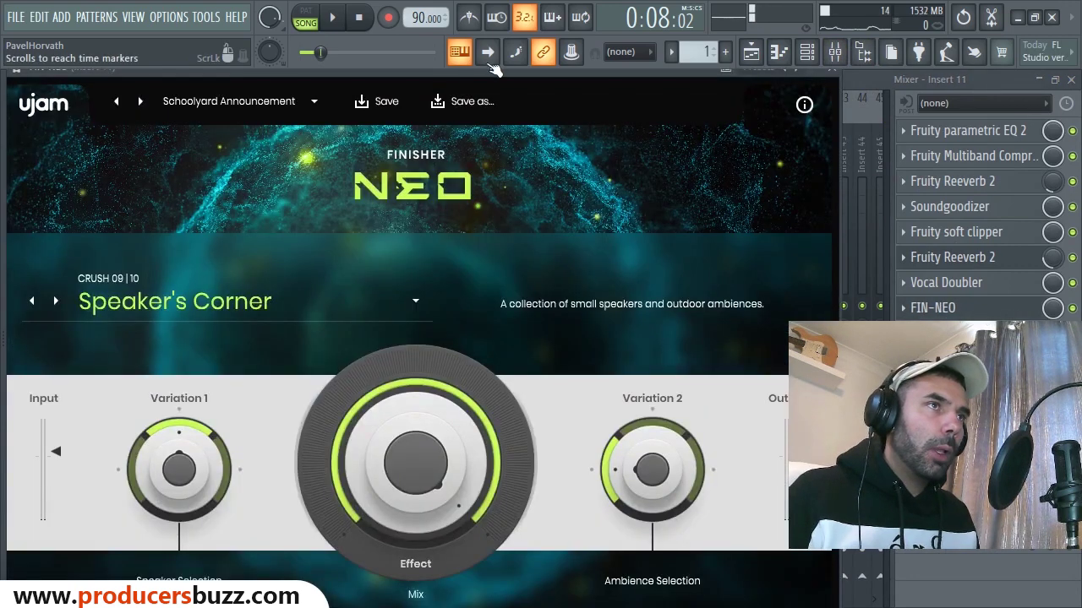
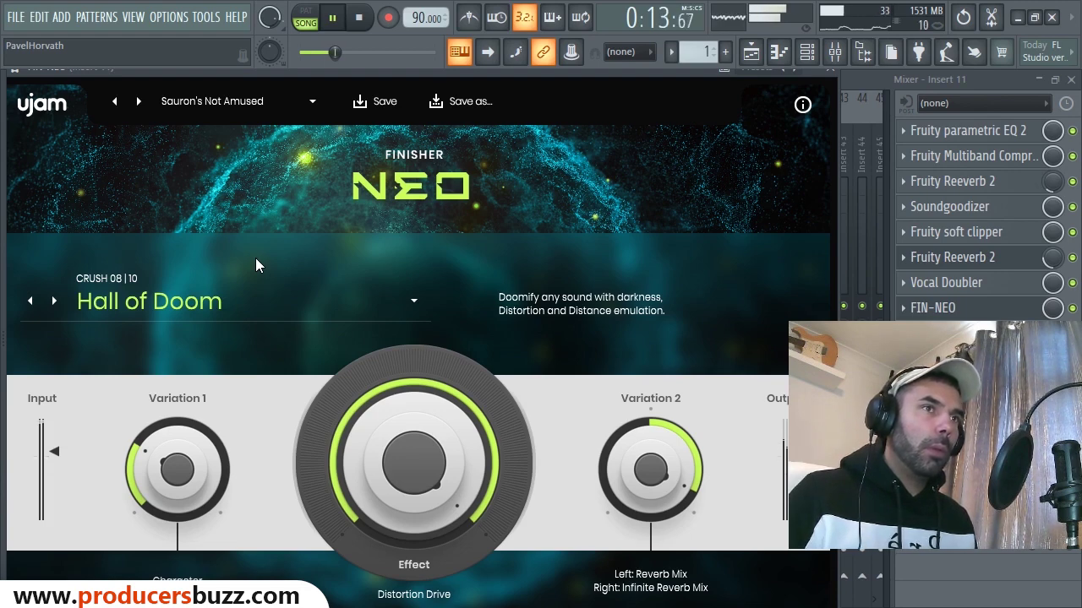
key(space)
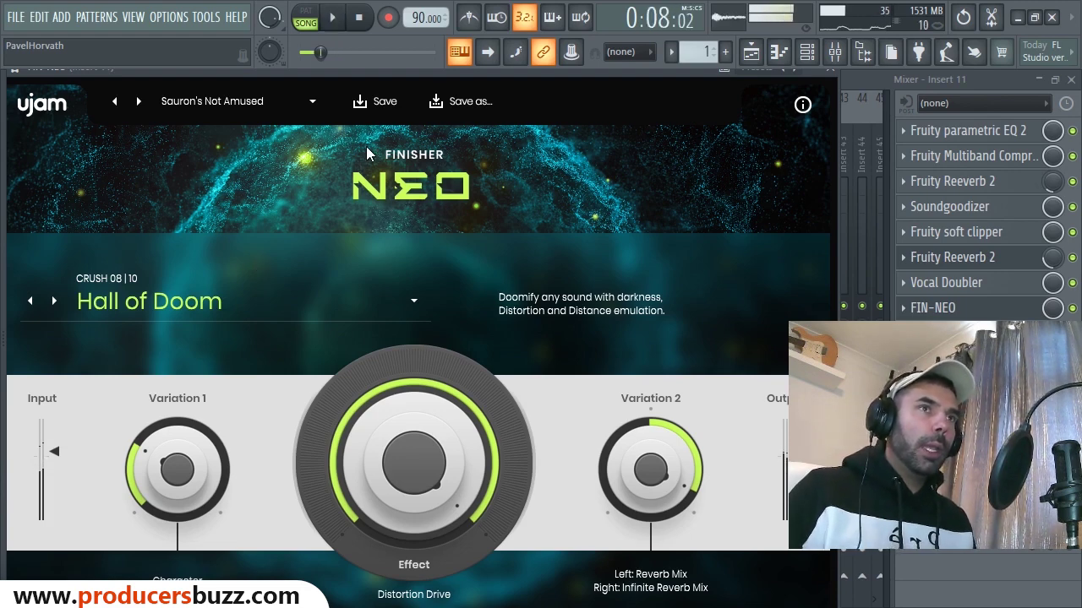
click(139, 102)
click(139, 101)
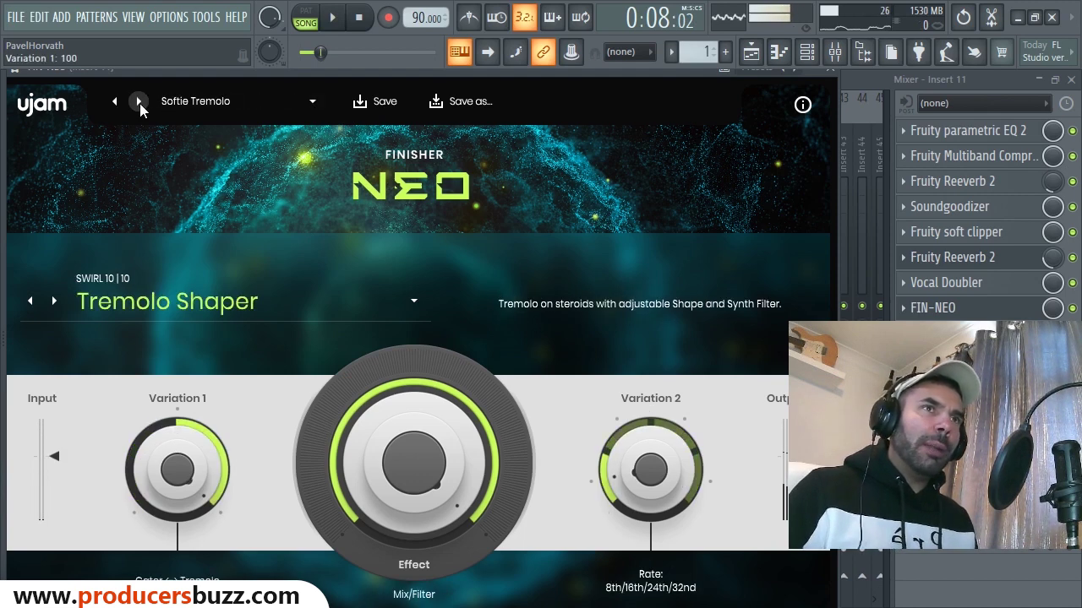
click(139, 101)
click(139, 101)
Play the vocal while advancing through FIN-NEO's presets from Sting Modulator to Synth Lead Widener.
key(space)
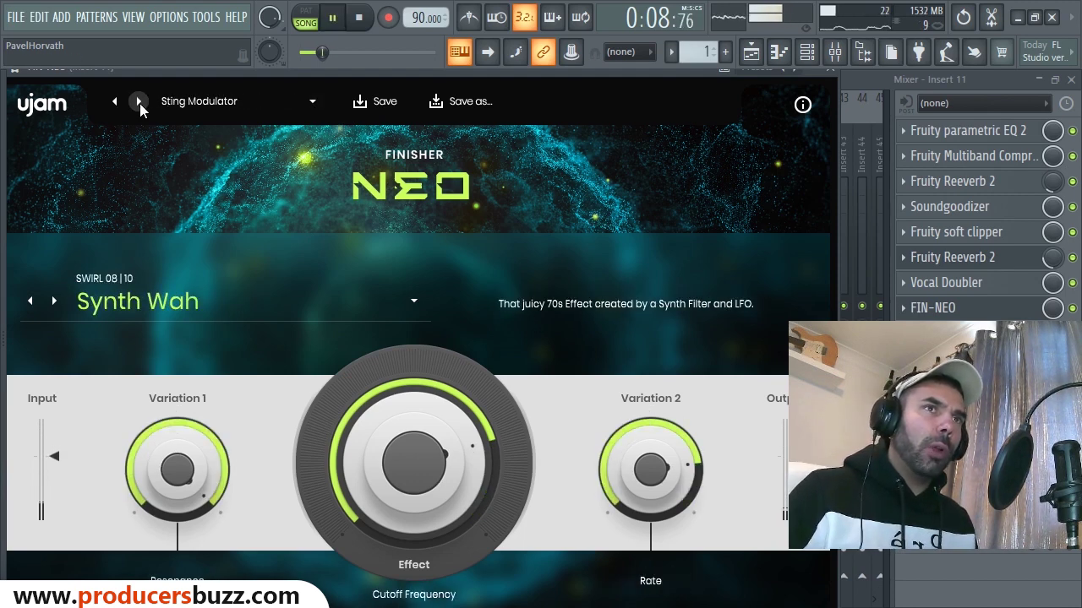
click(139, 101)
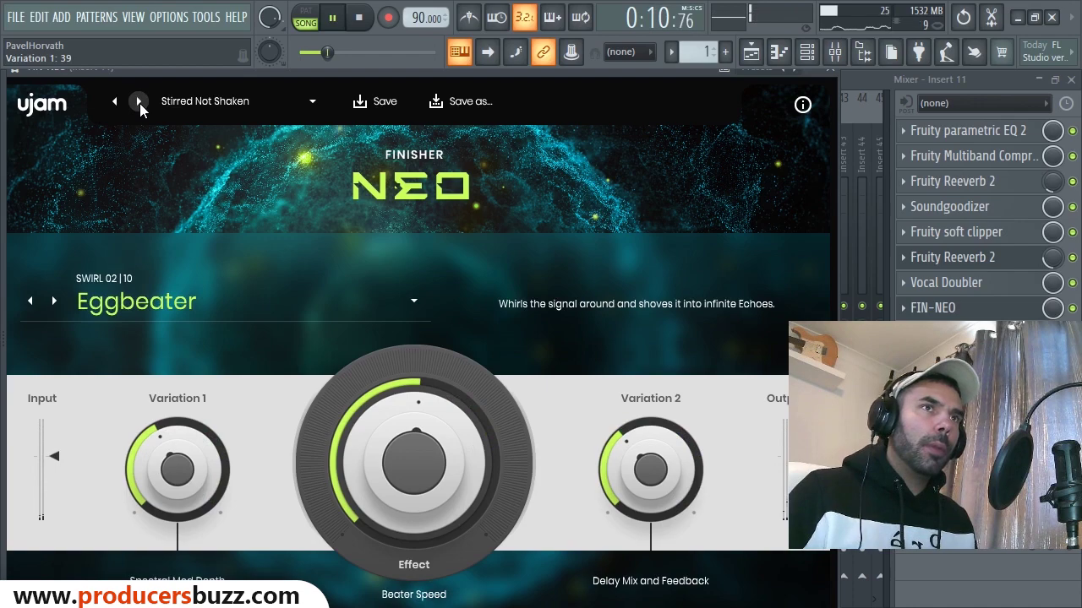
click(139, 102)
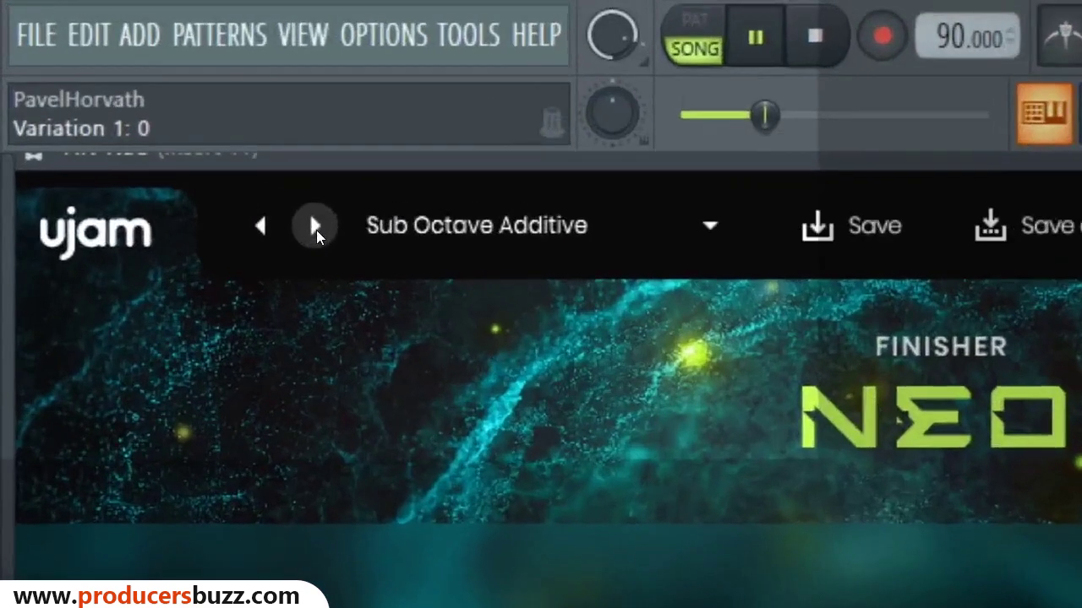
click(140, 102)
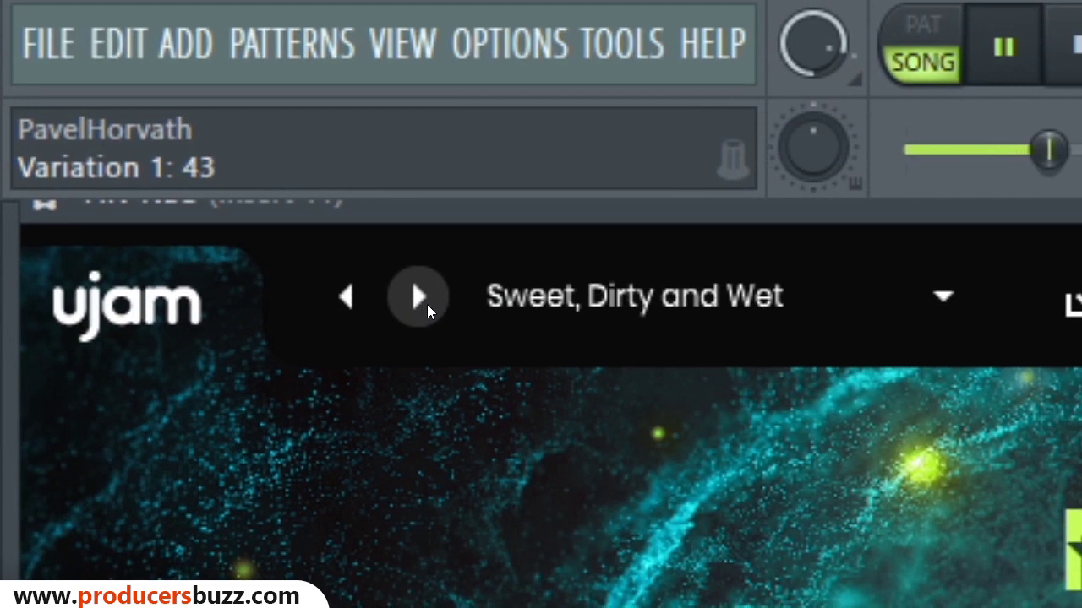
click(427, 306)
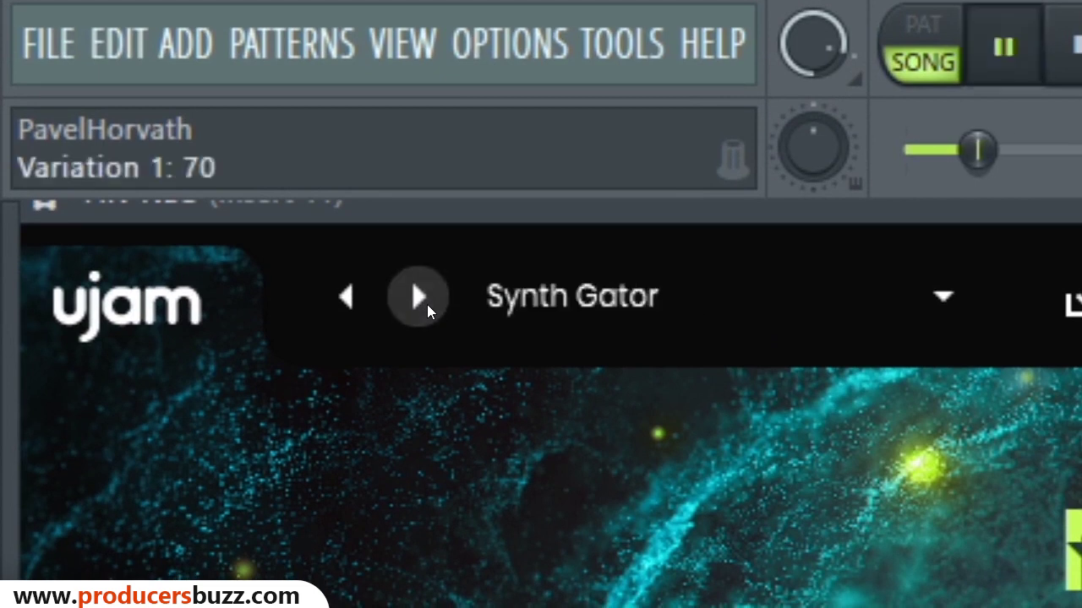
click(427, 306)
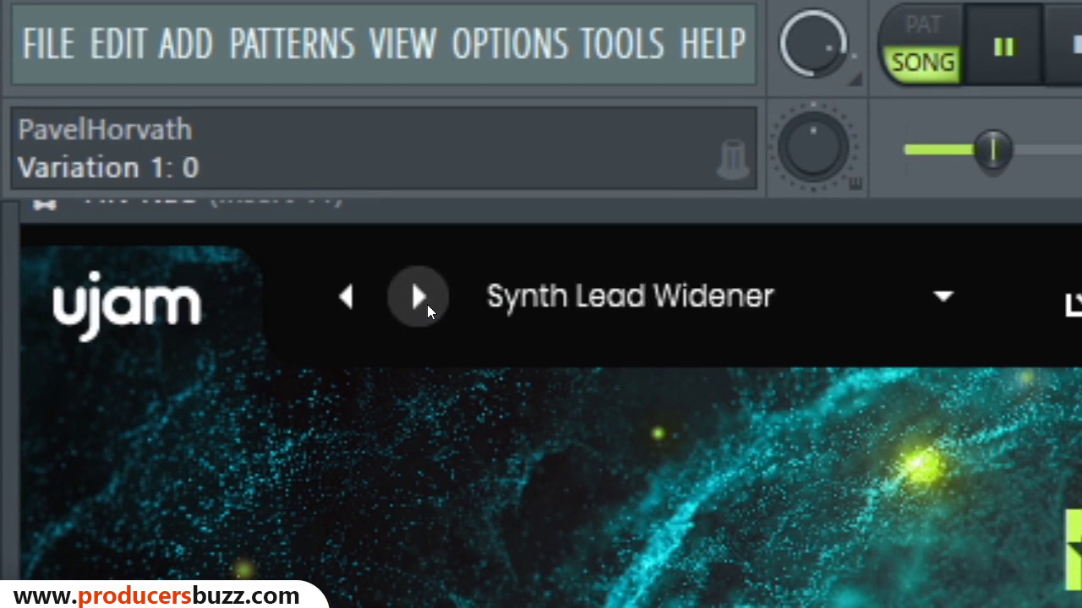
Keep auditioning FIN-NEO's following presets up to Tumbler Reverb, and stop playback there.
click(426, 304)
click(427, 304)
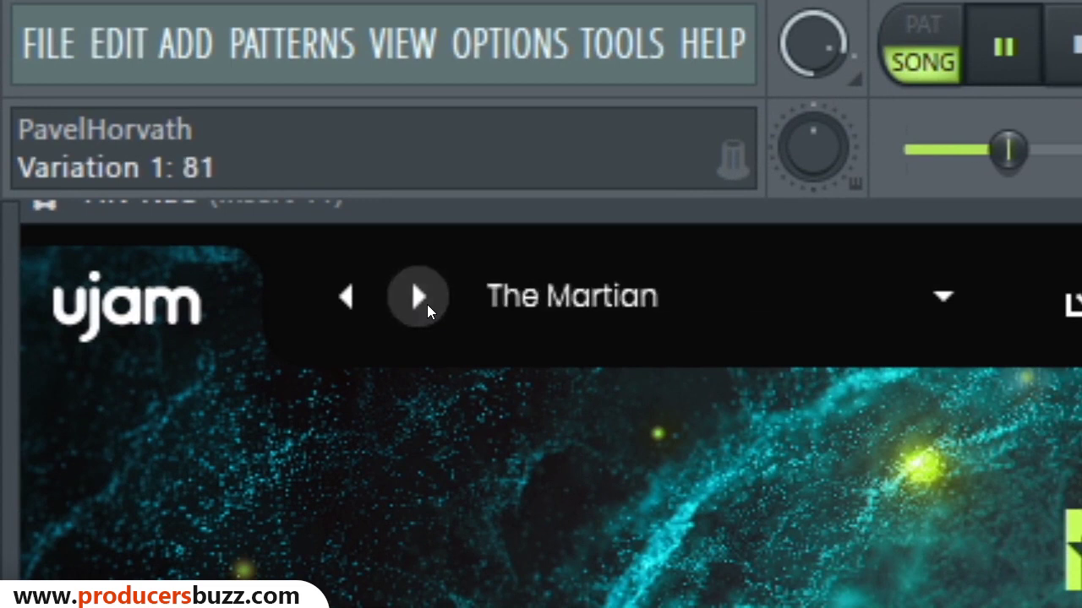
click(427, 305)
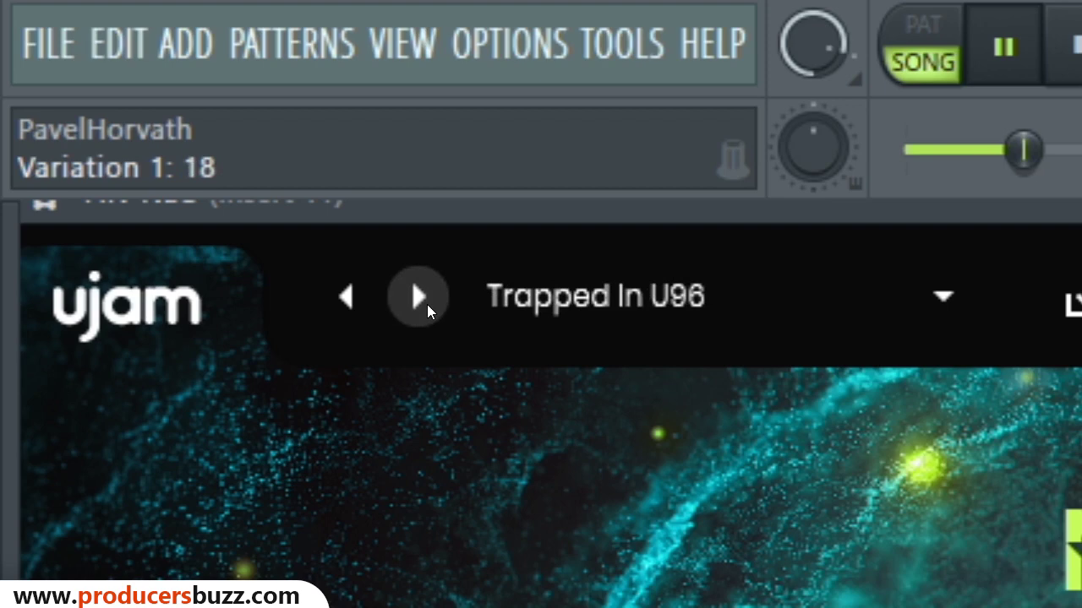
click(419, 296)
click(418, 297)
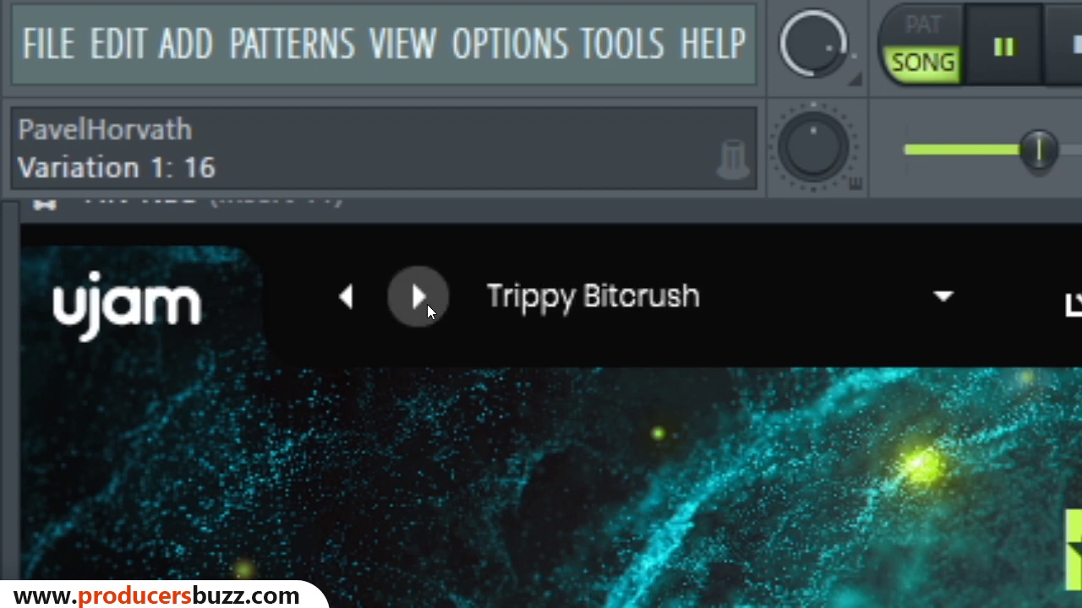
click(418, 297)
key(space)
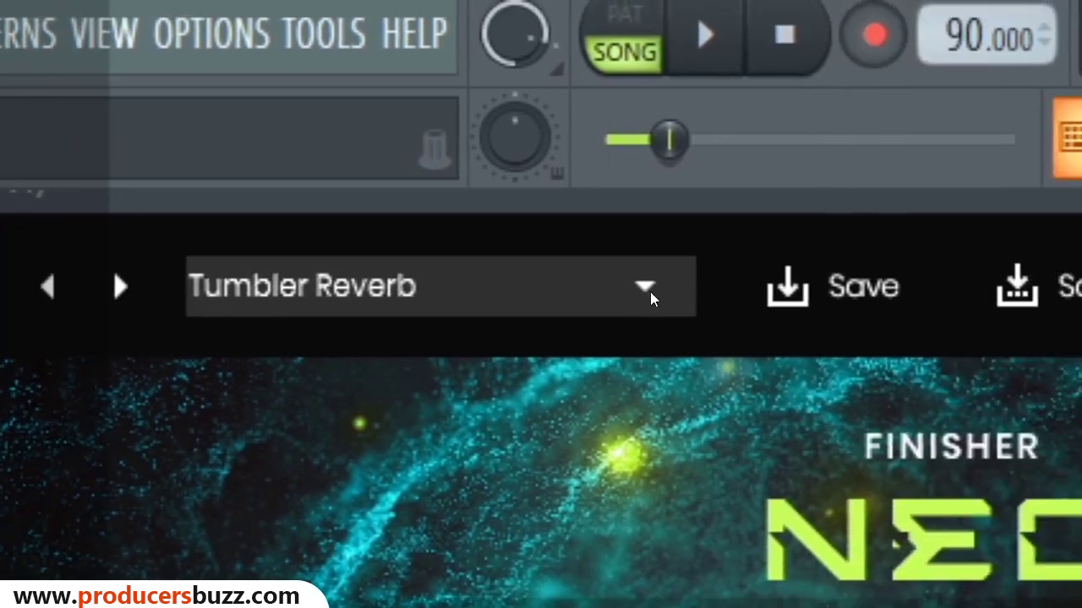
Browse FIN-NEO's factory preset categories from Spread to Inspiration and examine the presets in them.
click(944, 299)
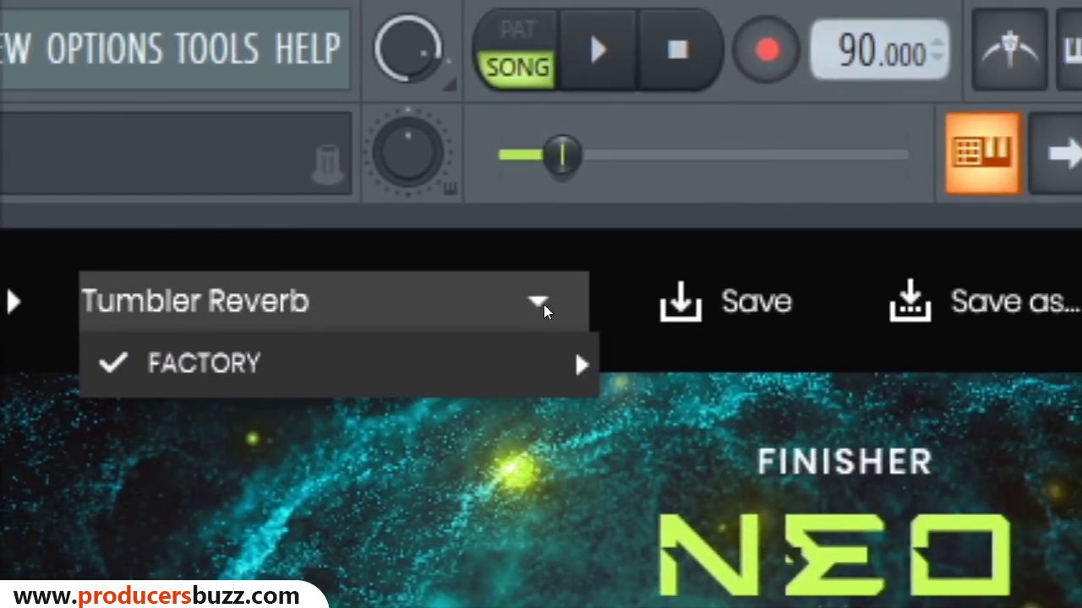
mouse_move(533, 334)
mouse_move(773, 346)
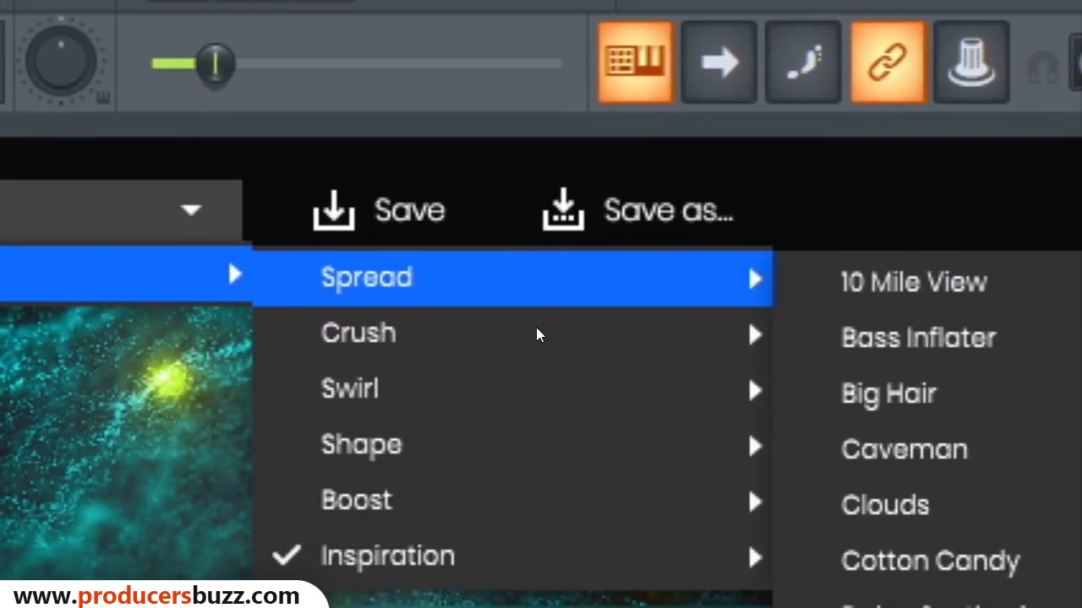
mouse_move(499, 360)
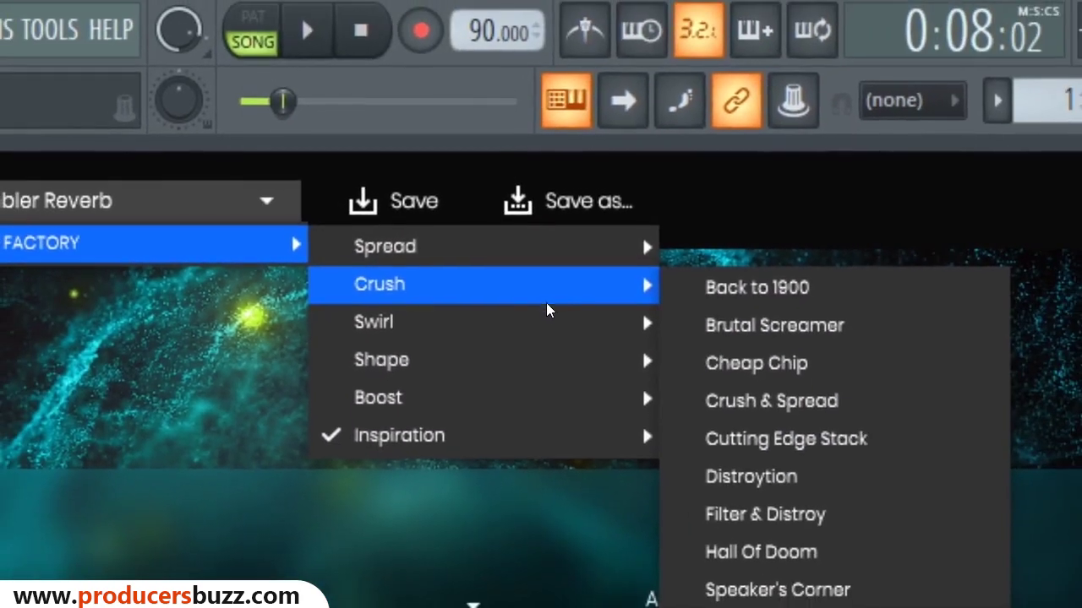
mouse_move(541, 348)
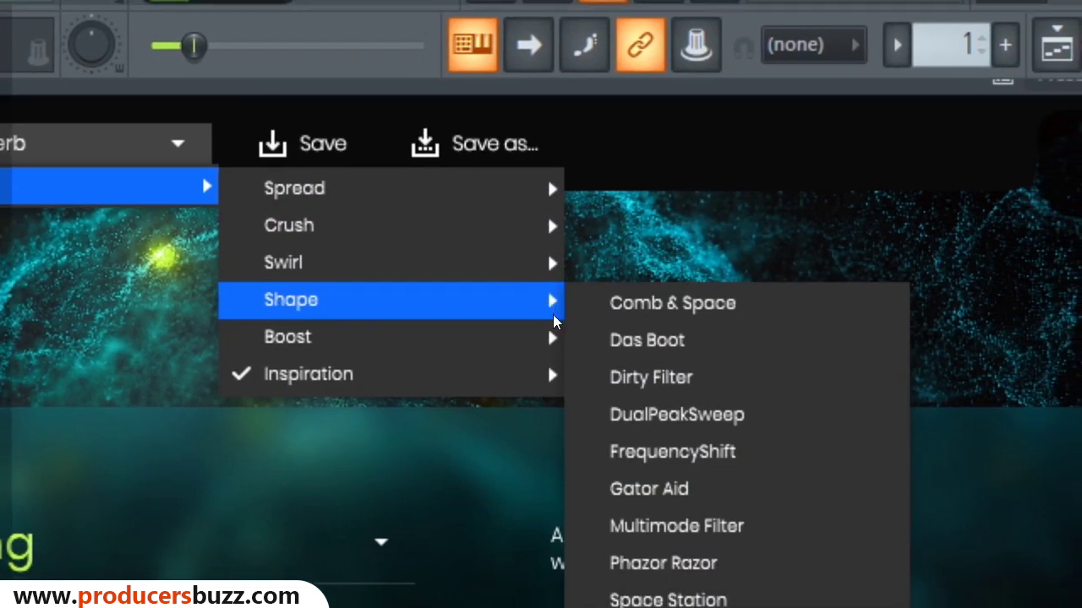
mouse_move(595, 379)
mouse_move(530, 349)
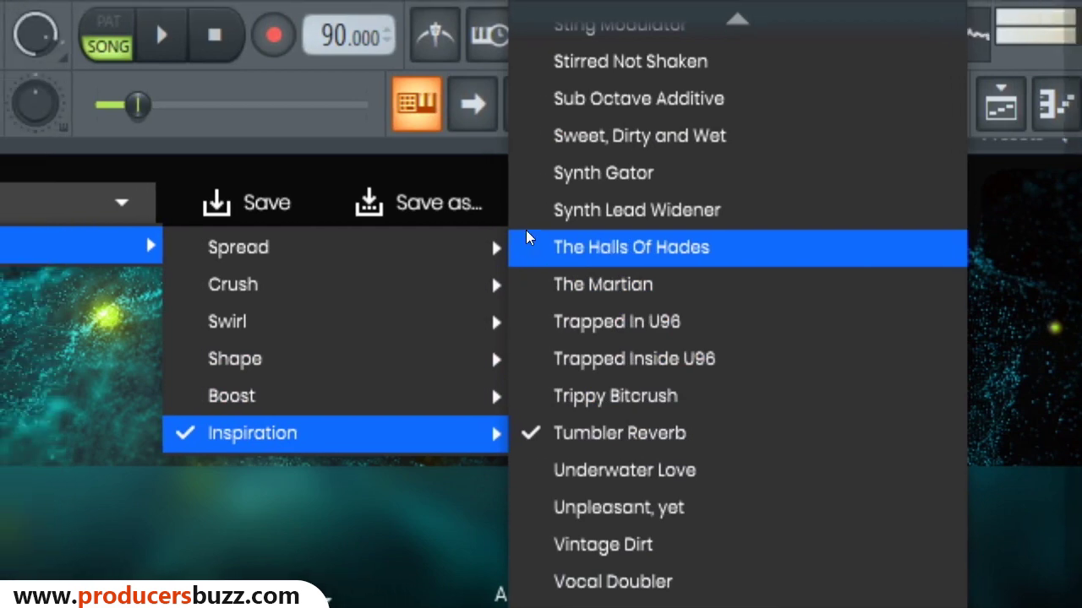
Close the factory preset list and step FIN-NEO back from Tumbler Reverb through The Halls Of Hades to Sting Modulator.
mouse_move(708, 0)
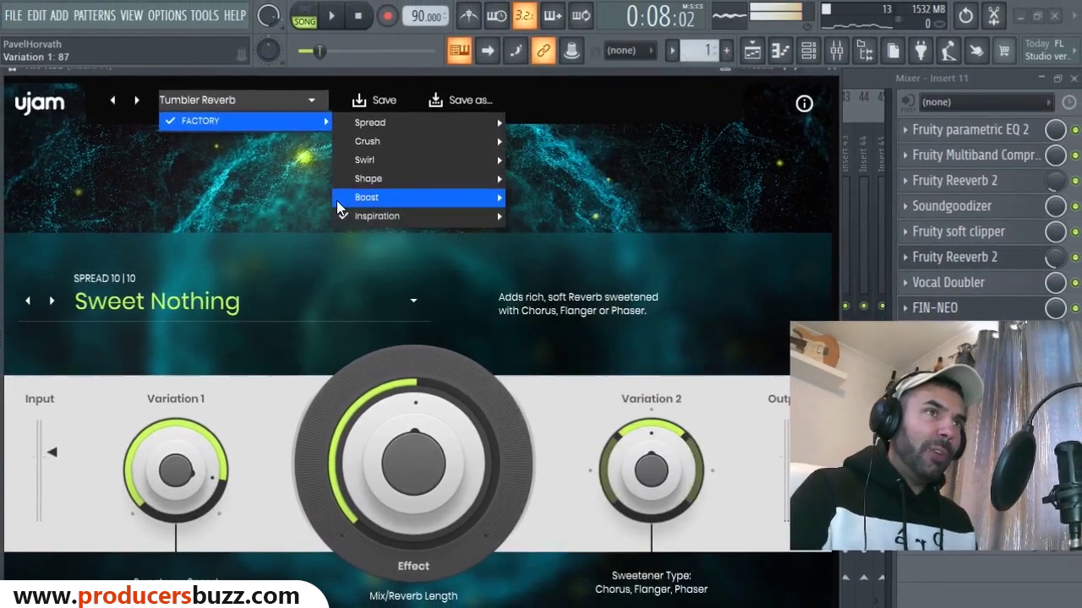
click(154, 62)
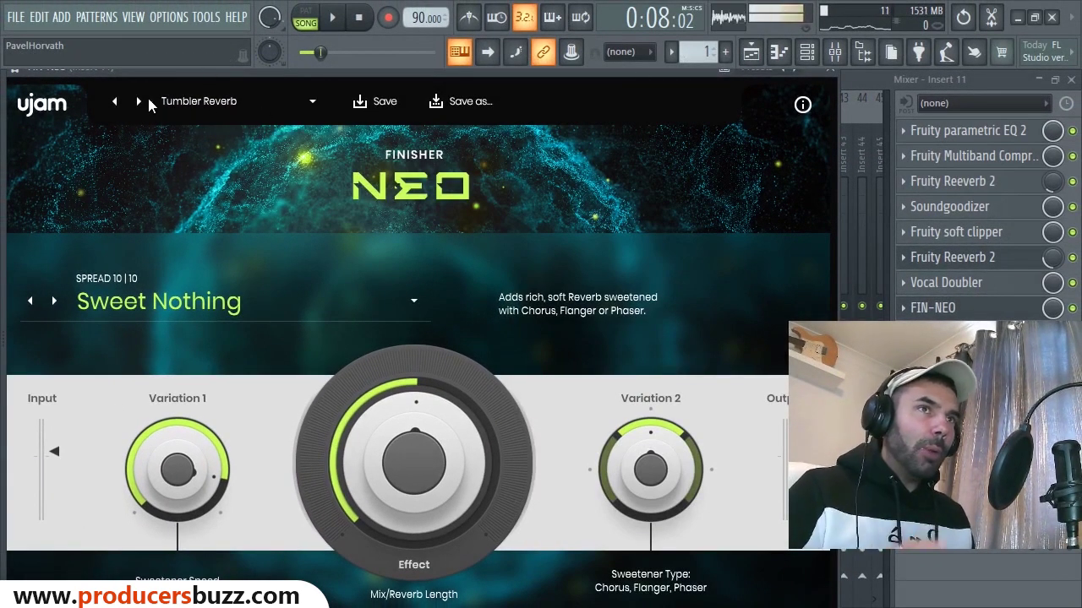
click(111, 103)
click(112, 102)
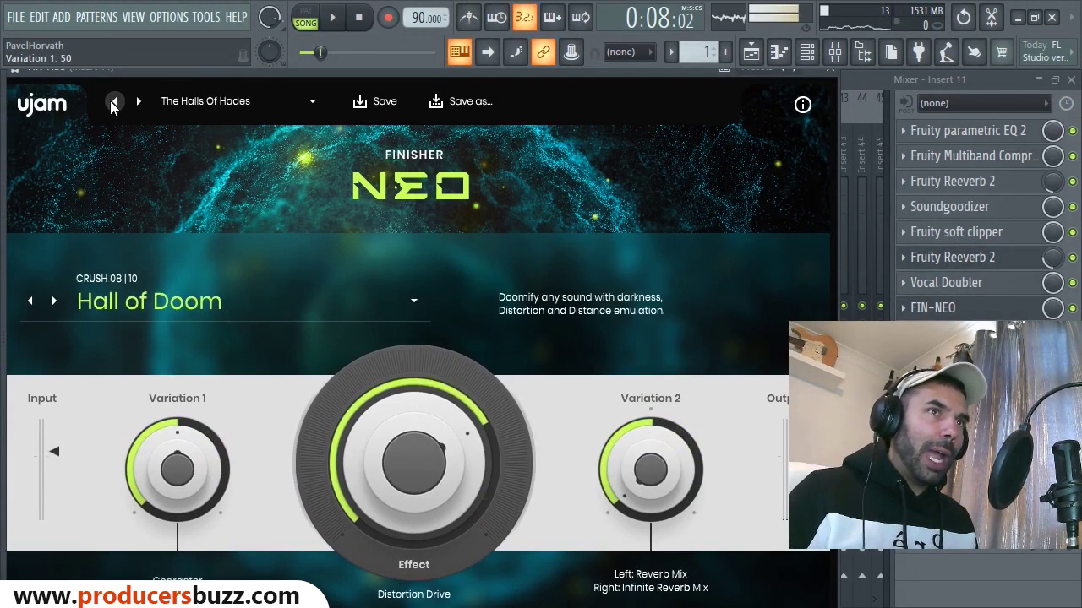
click(111, 102)
click(112, 103)
click(112, 103)
click(112, 103)
click(112, 103)
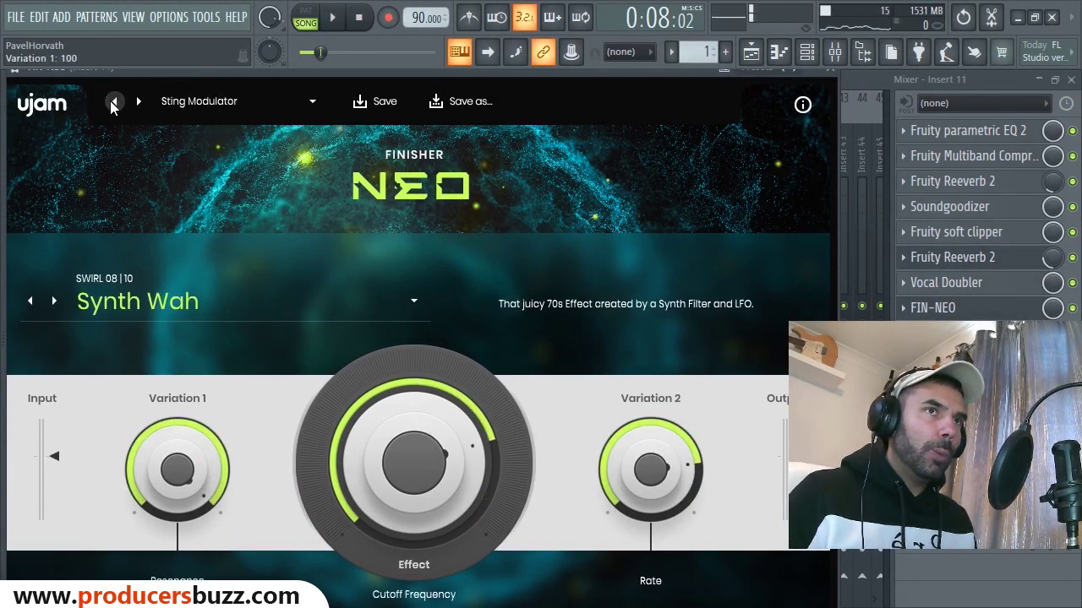
Leaf through FIN-NEO's neighbouring presets, including Stirred Not Shaken, end on Schoolyard Announcement and close the plugin window.
click(137, 101)
click(138, 100)
click(139, 101)
click(115, 102)
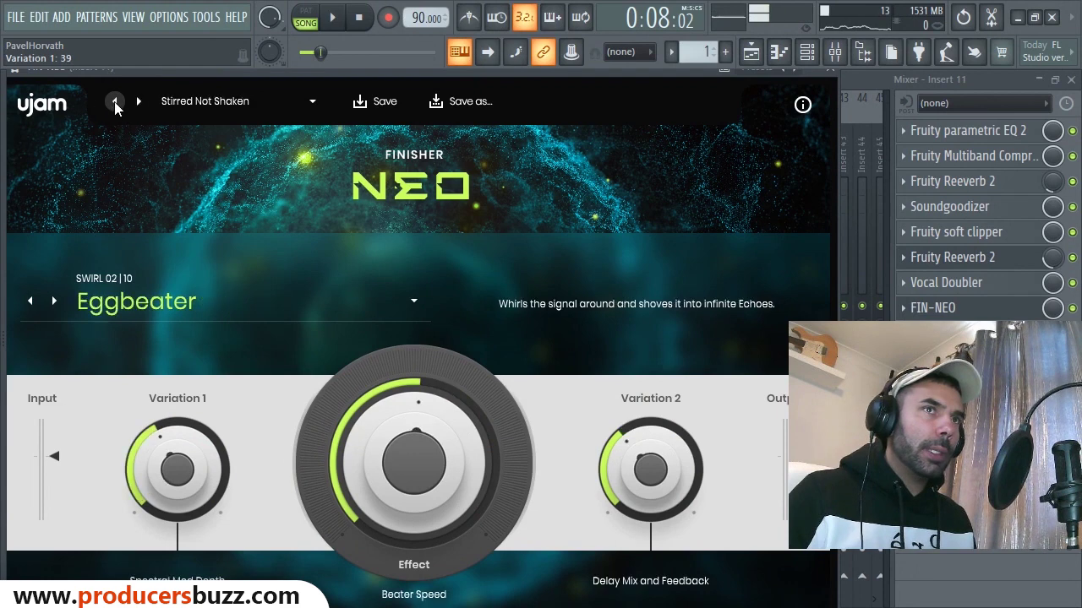
click(115, 102)
click(115, 102)
click(136, 102)
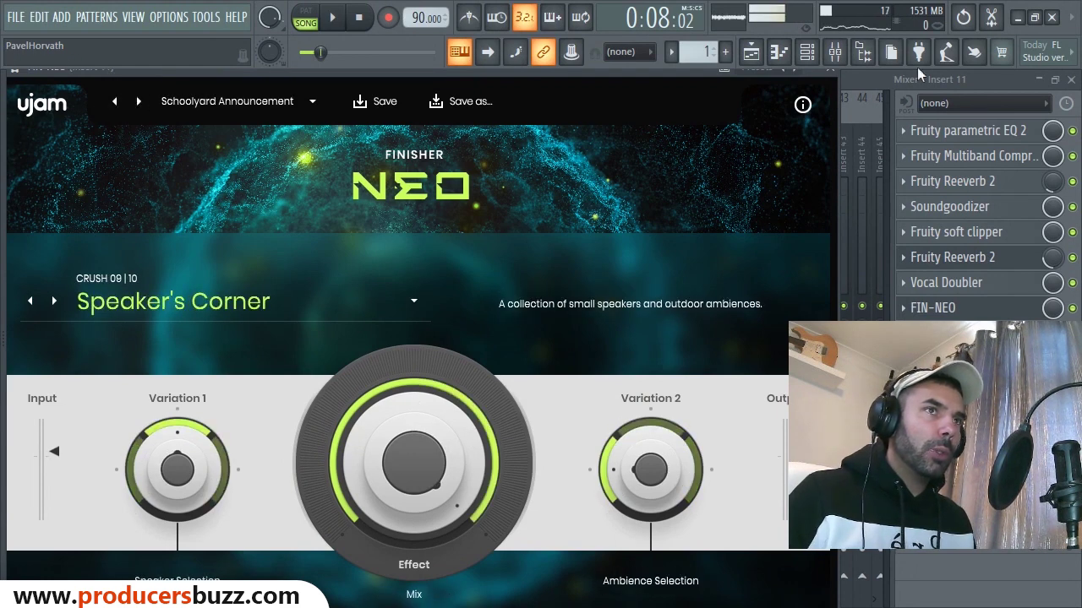
click(837, 74)
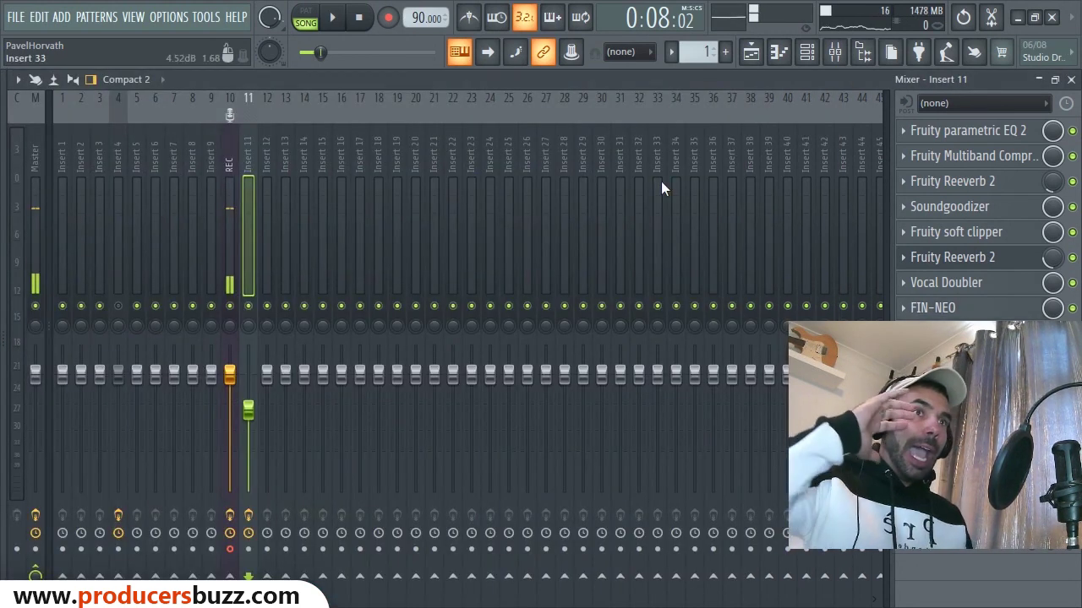
Unmute Insert 4, mute Insert 11 and start song playback to hear the instrumental.
click(120, 287)
click(248, 307)
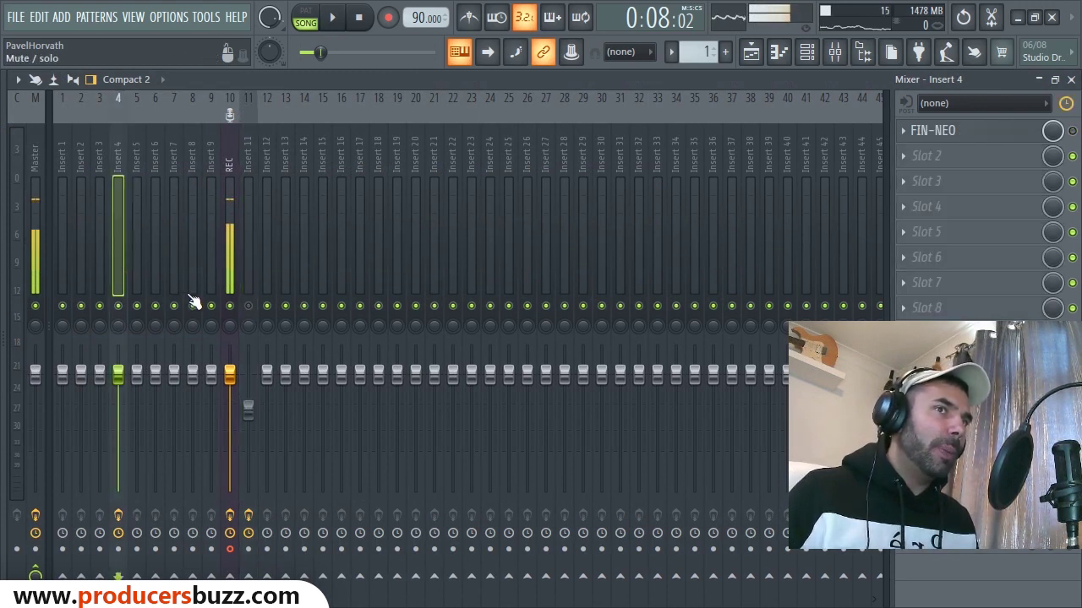
key(space)
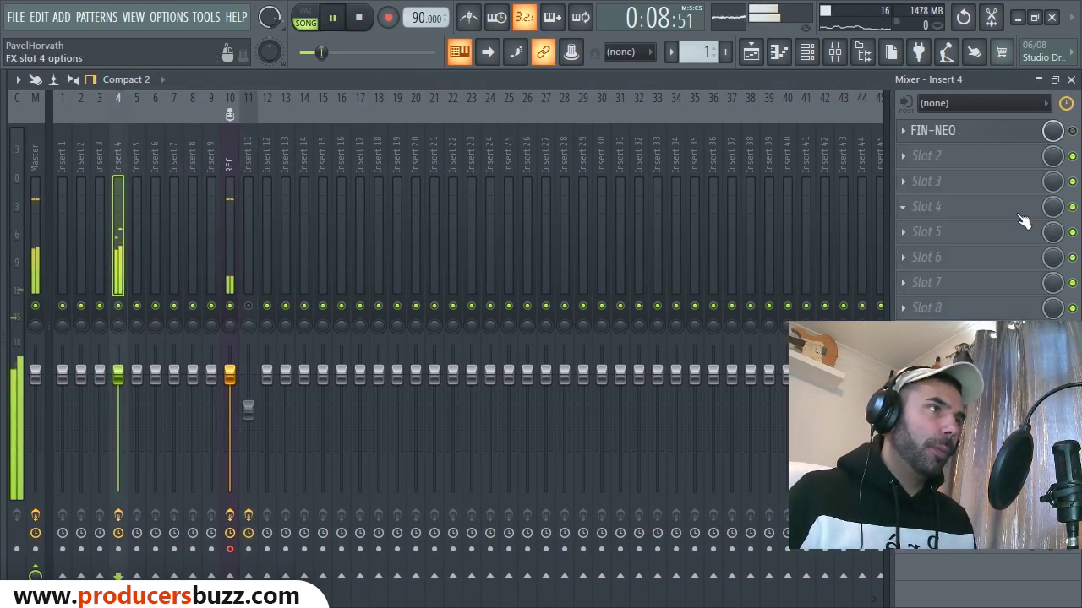
Open FIN-NEO on Insert 4 with The Martian preset, move its window clear of the effect slots and enable the effect.
click(961, 138)
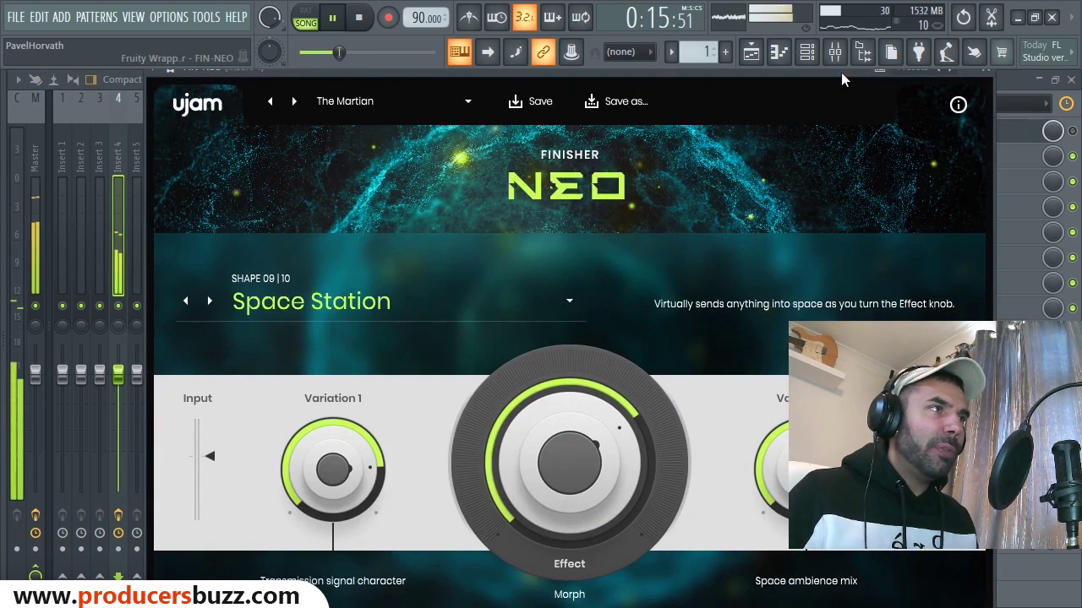
drag(840, 72, 694, 54)
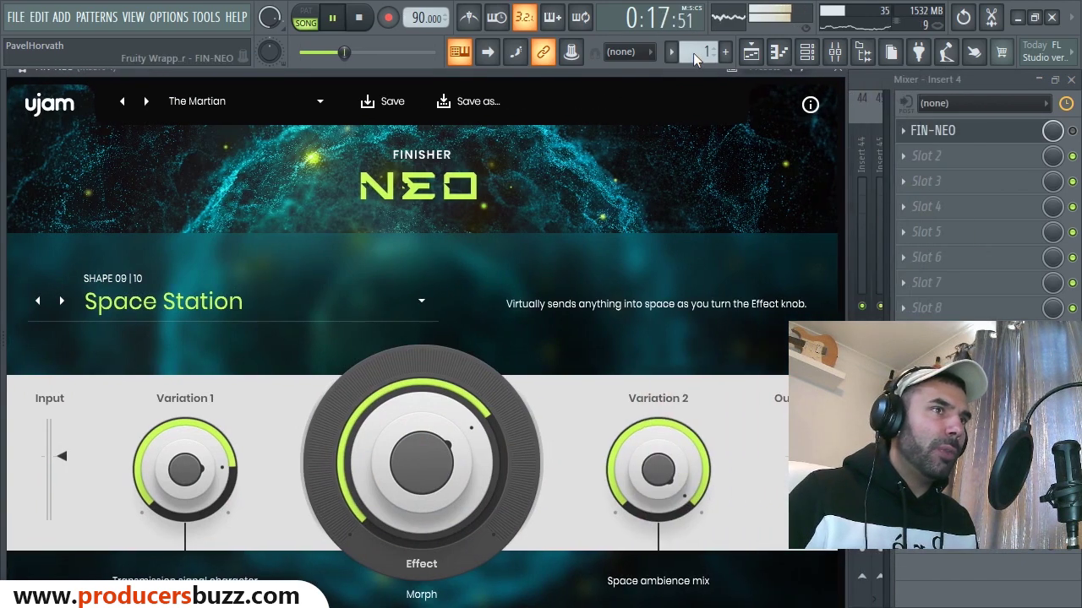
click(970, 133)
click(970, 133)
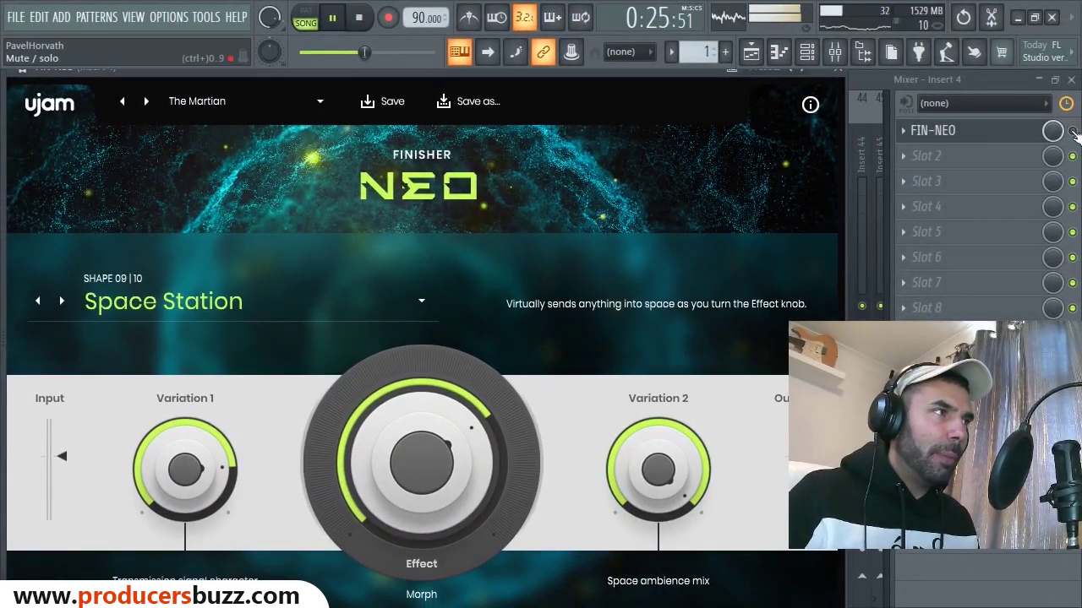
click(1073, 134)
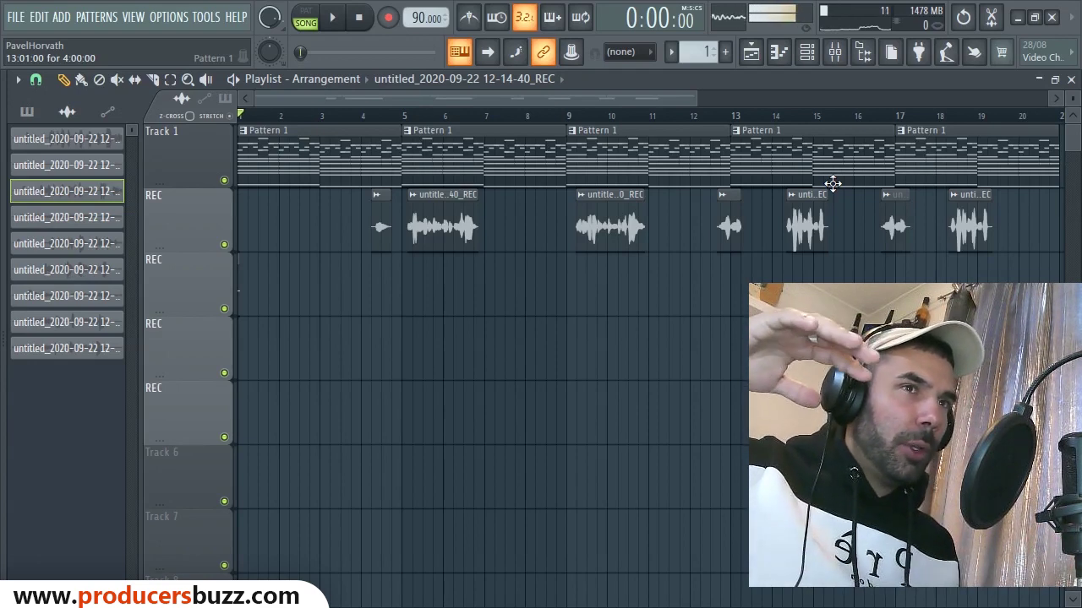
Play the song from the start with the REC mixer track muted, return to the playlist and stop playback.
click(834, 52)
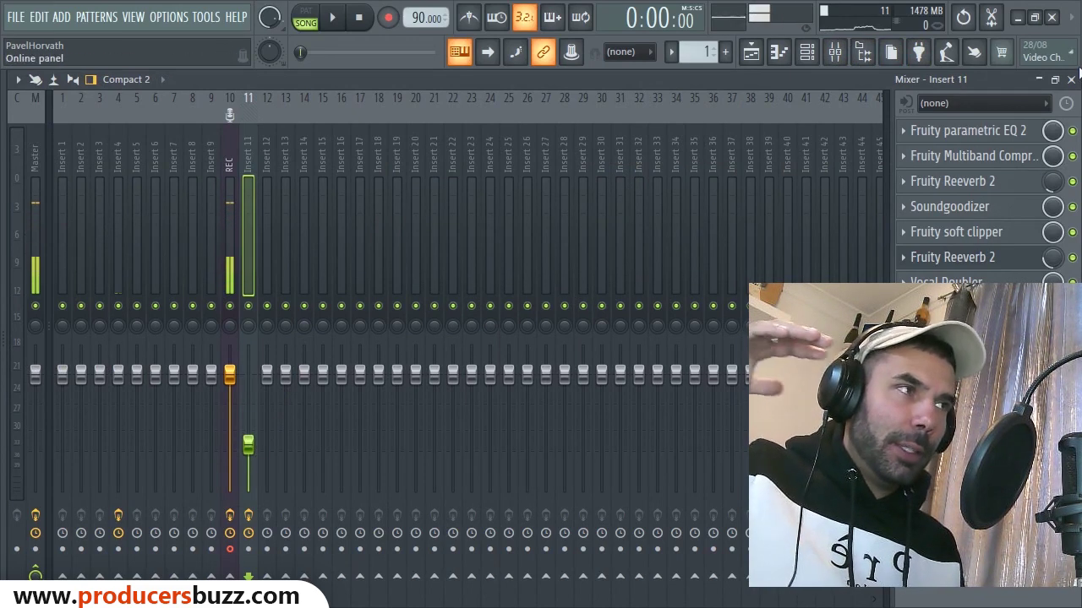
click(1071, 78)
key(space)
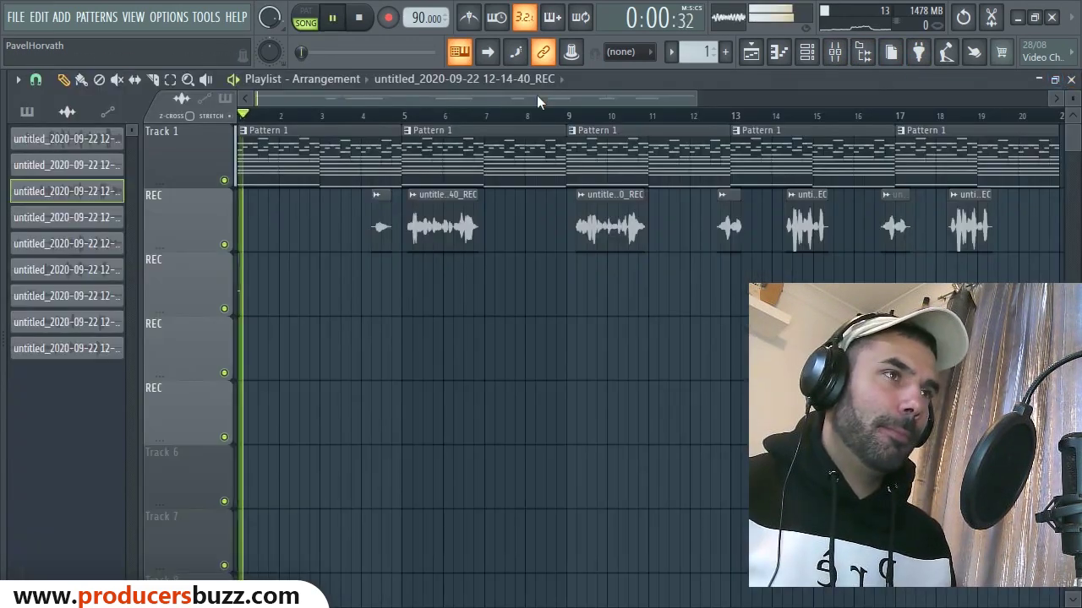
click(834, 52)
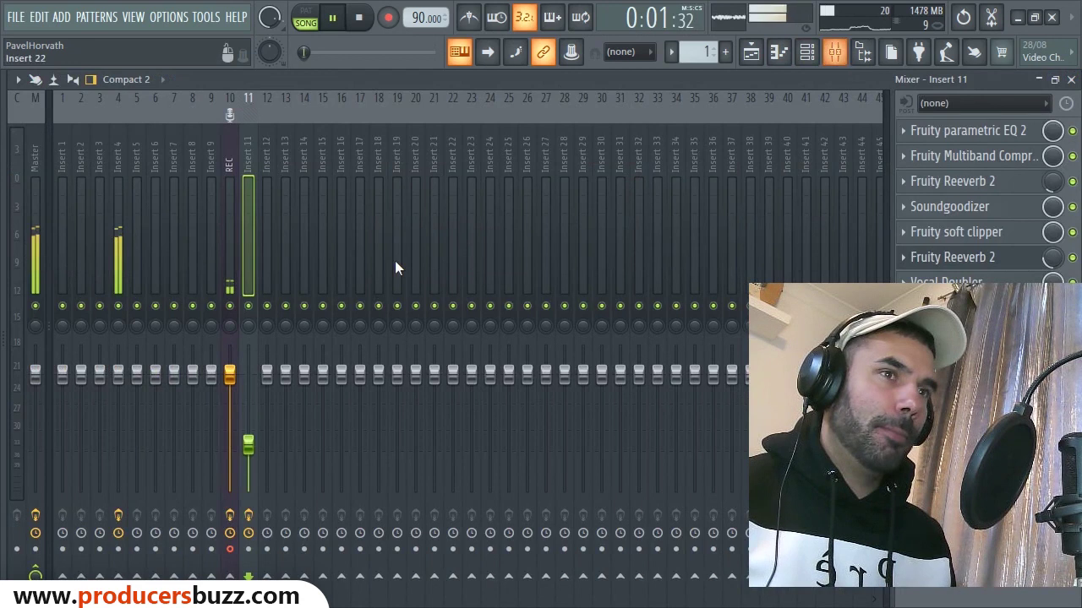
click(229, 308)
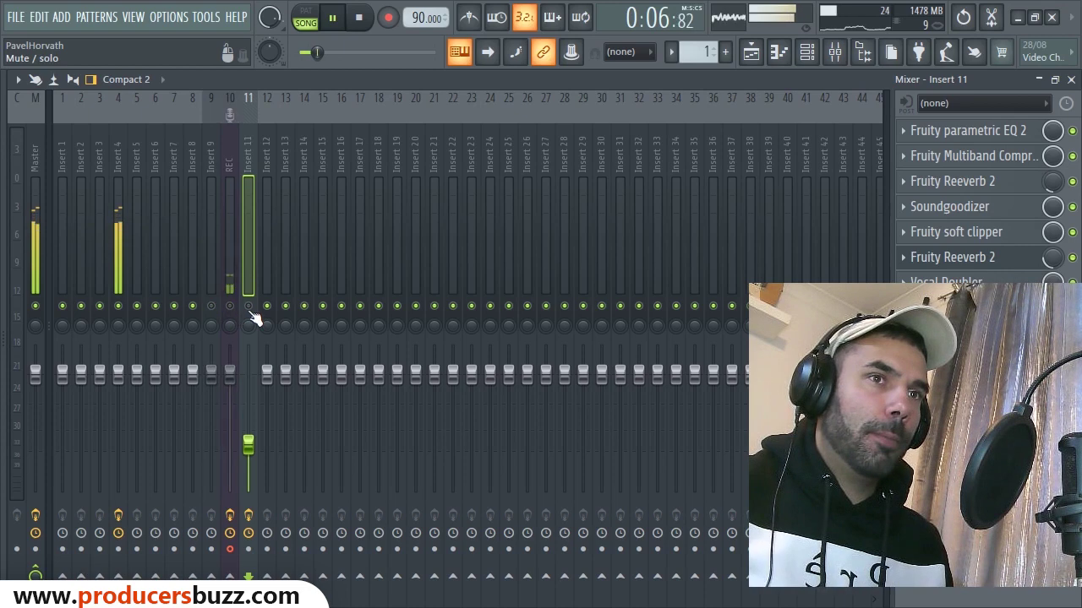
click(1071, 80)
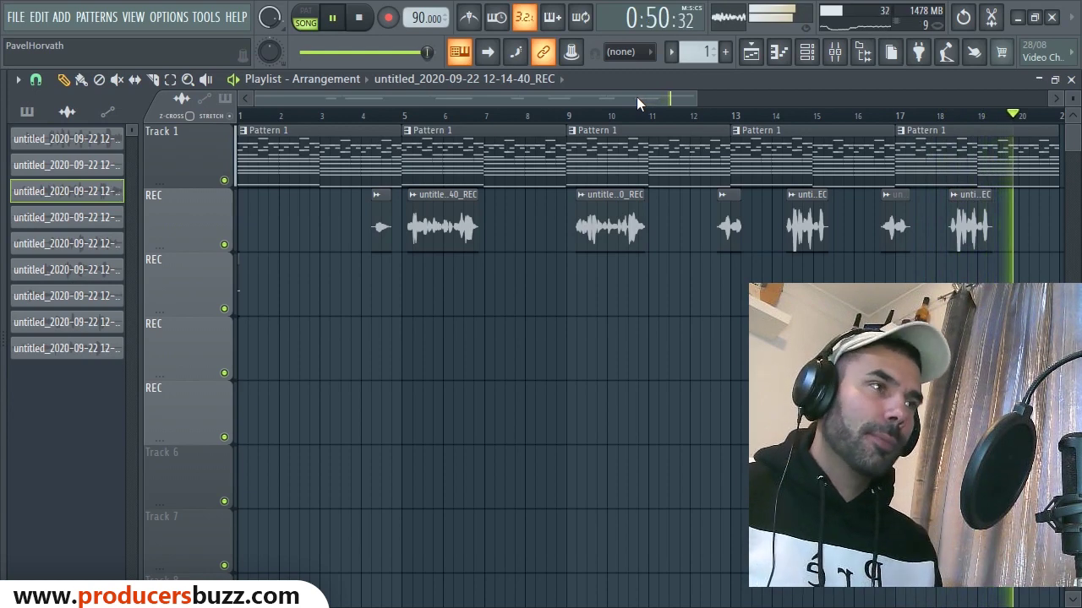
click(367, 23)
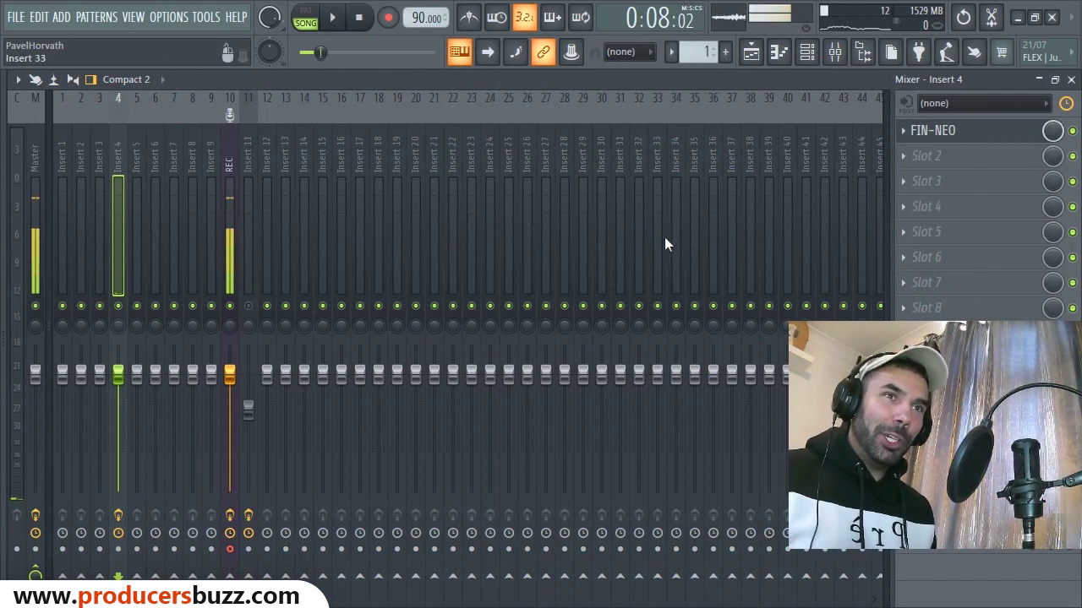
Close the mixer and FIN-NEO, and open Pattern 1's Piano V2 part in the piano roll to examine its full chord progression.
click(1071, 78)
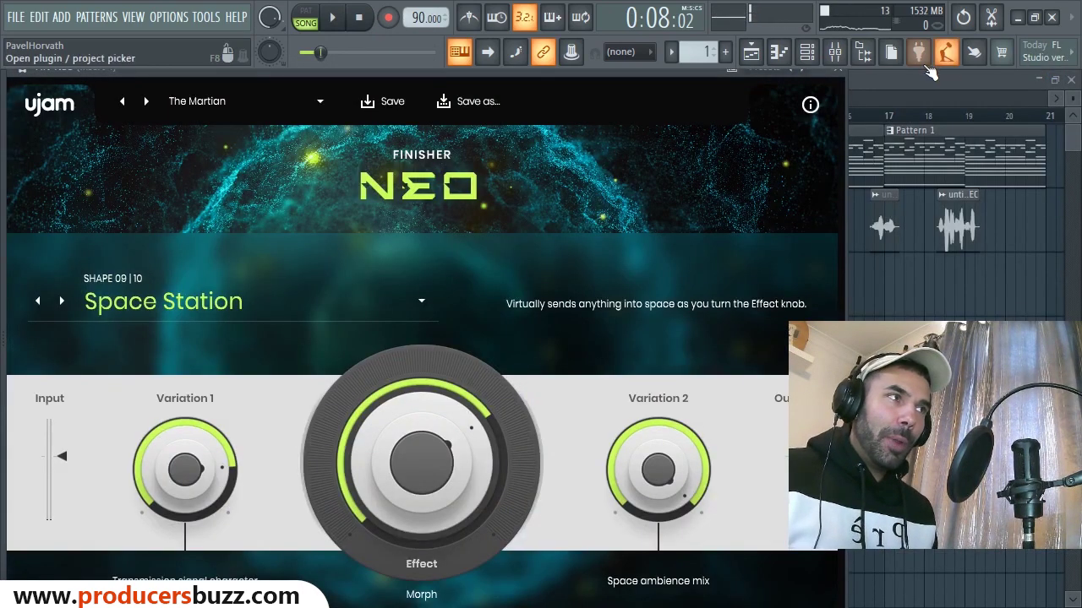
click(838, 70)
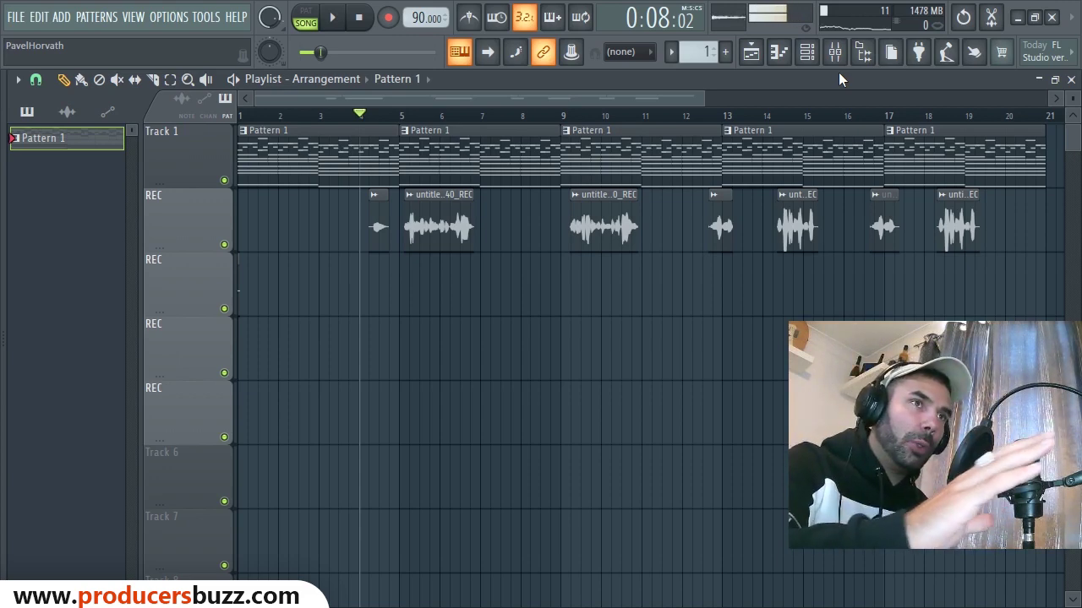
double_click(499, 151)
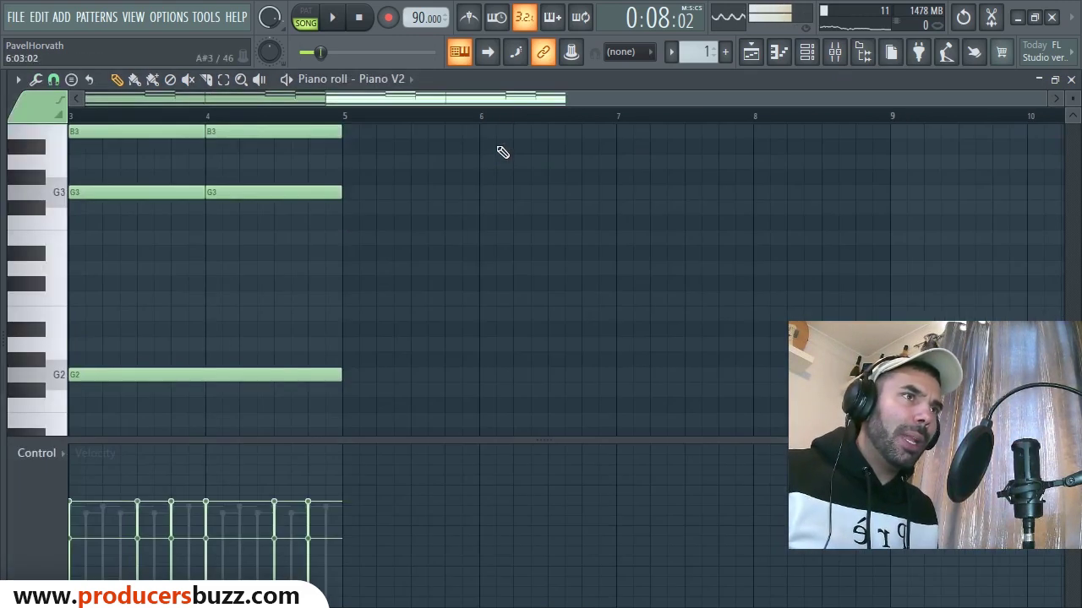
drag(949, 104, 1067, 116)
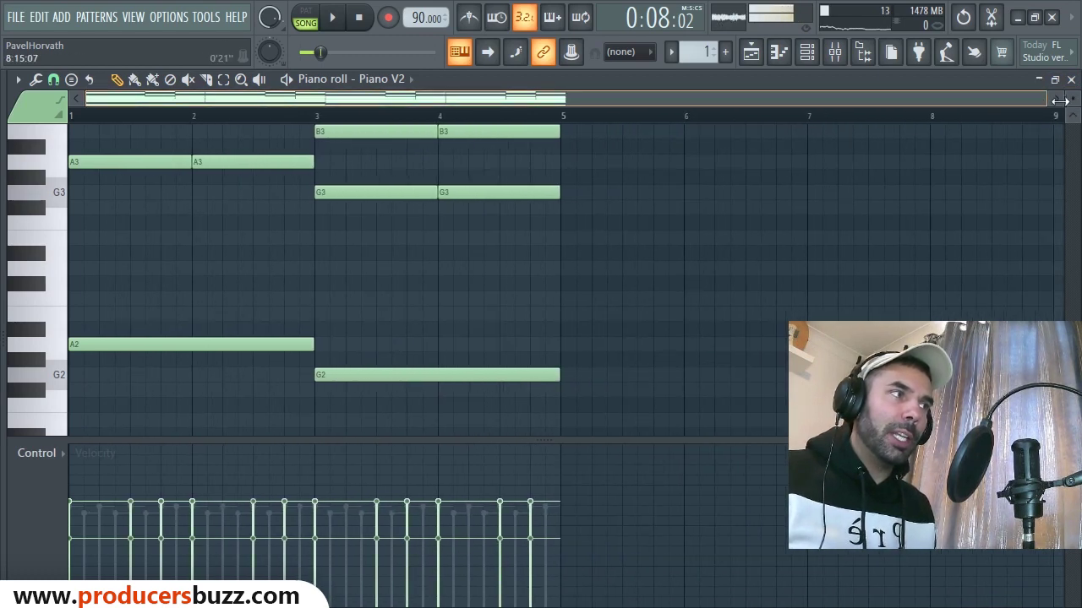
scroll(448, 169, up, 3)
scroll(454, 189, up, 8)
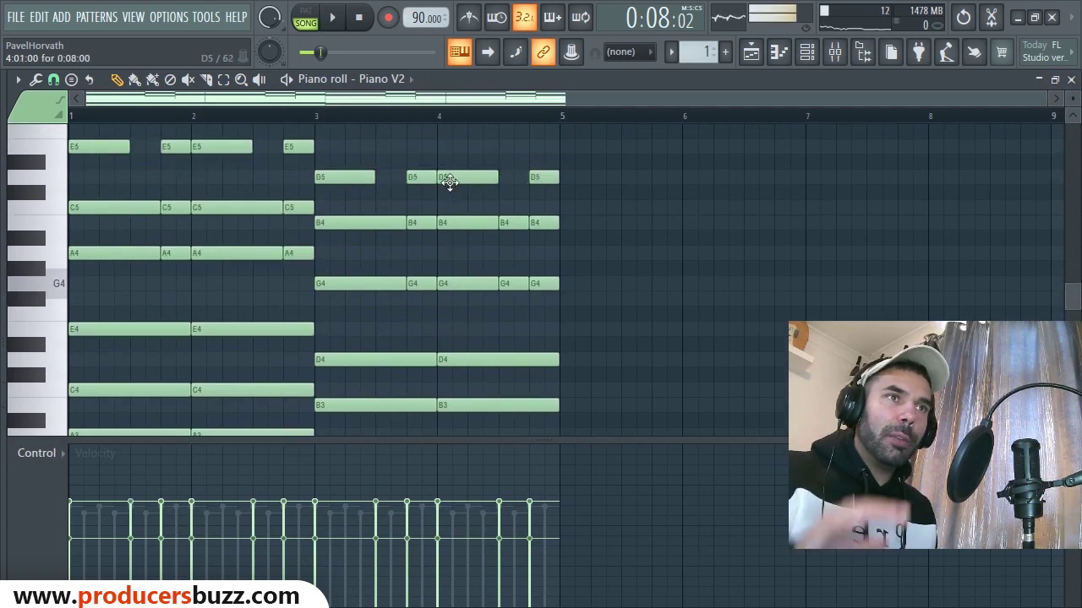